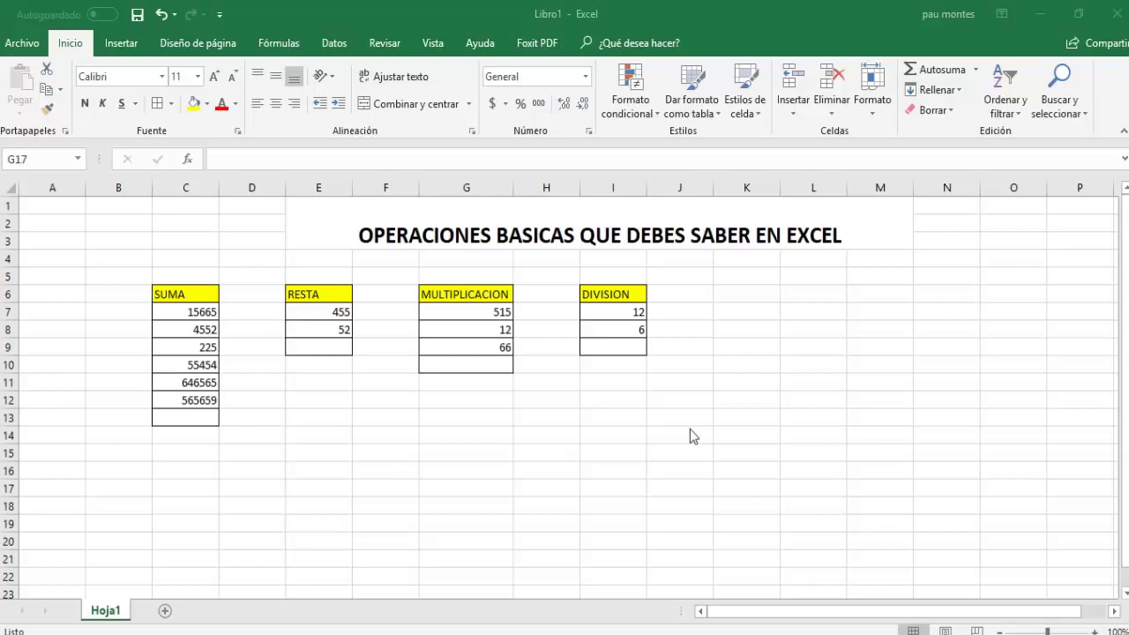
Select the six SUMA values in C7:C12, from 15665 down to 565659.
left_click(191, 312)
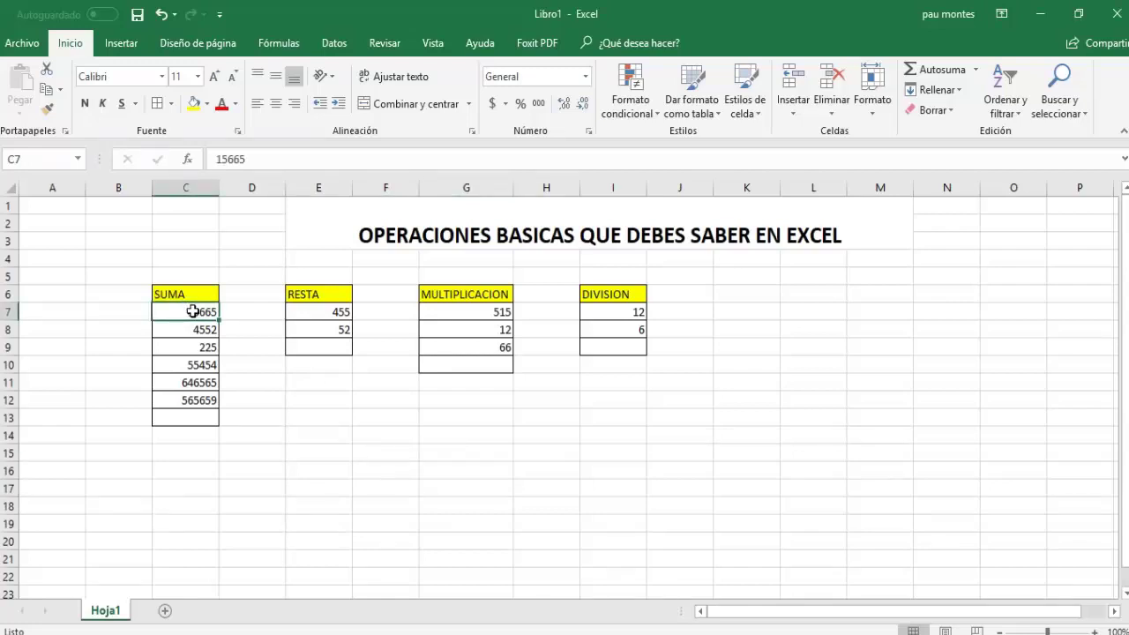
left_click(189, 422)
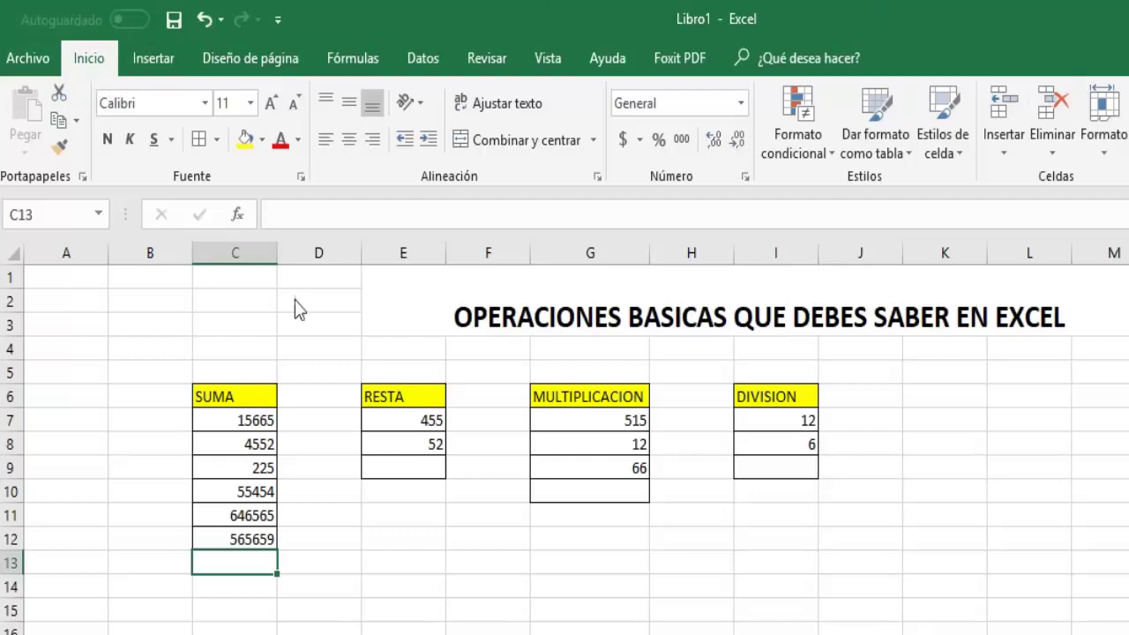
left_click(257, 422)
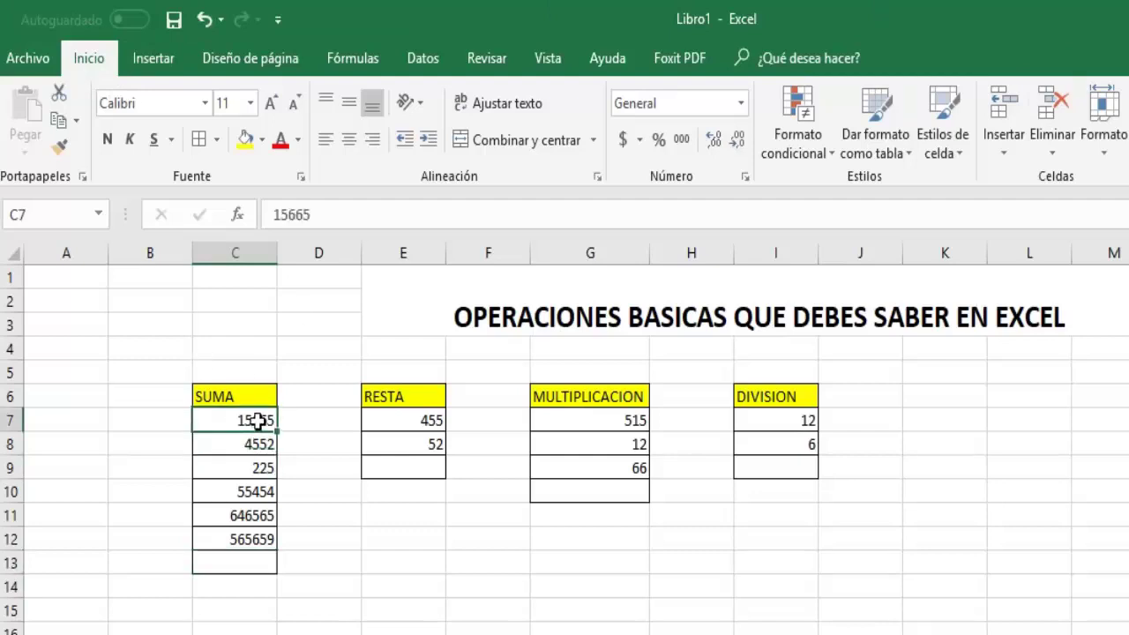
left_click_drag(257, 422, 250, 537)
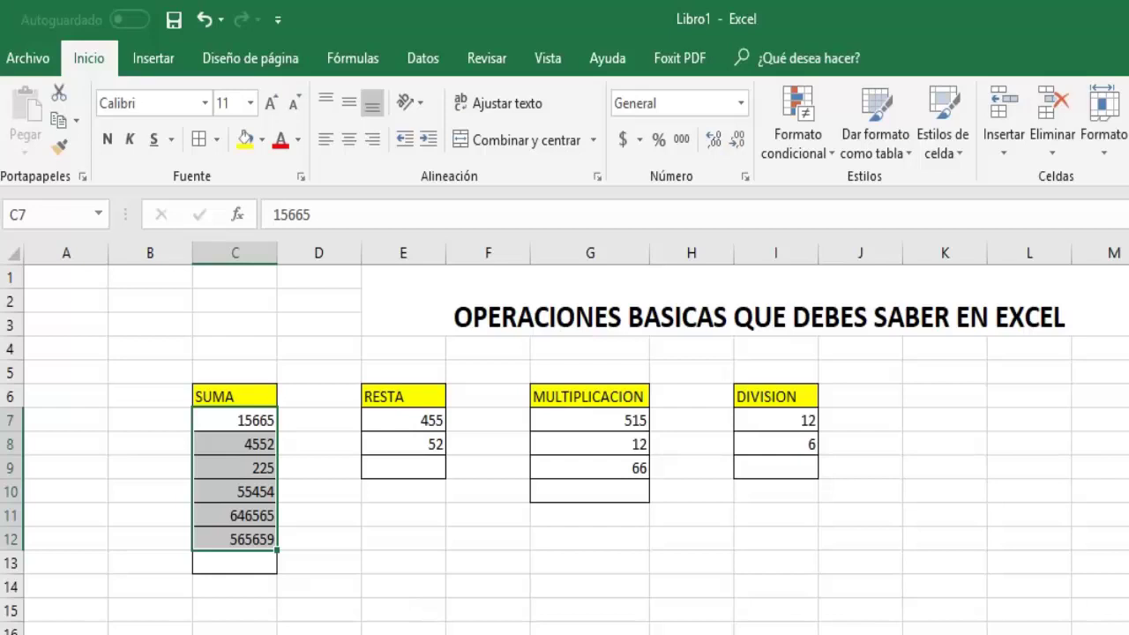
AutoSum =SUMA(C7:C12) into C13 and bold the 1288120 total.
key("alt+equal")
left_click(254, 629)
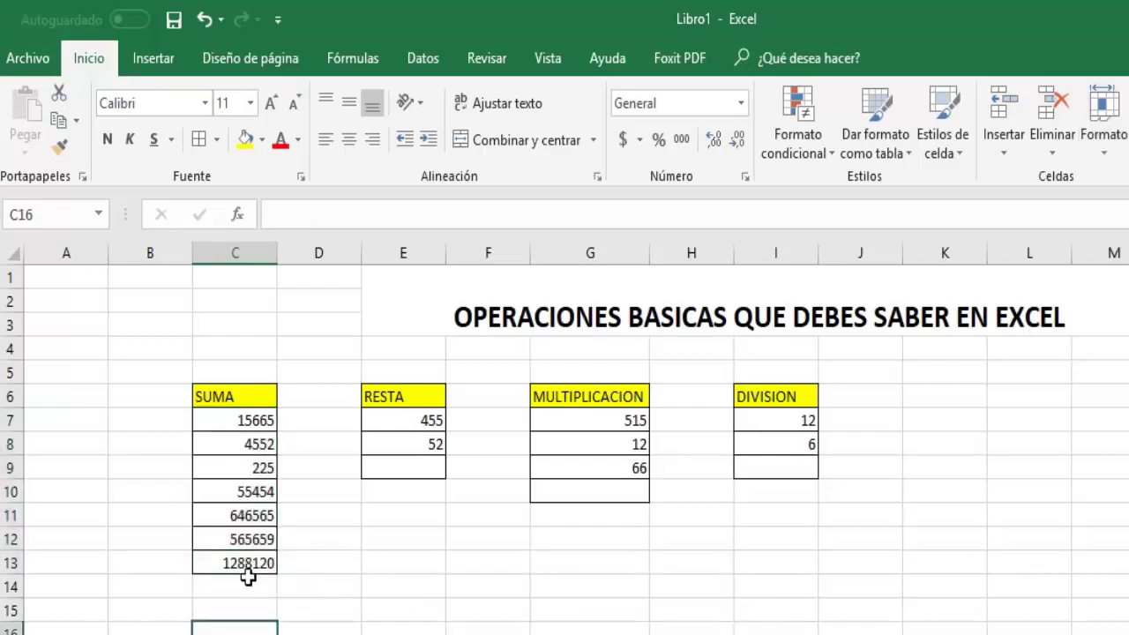
left_click(251, 565)
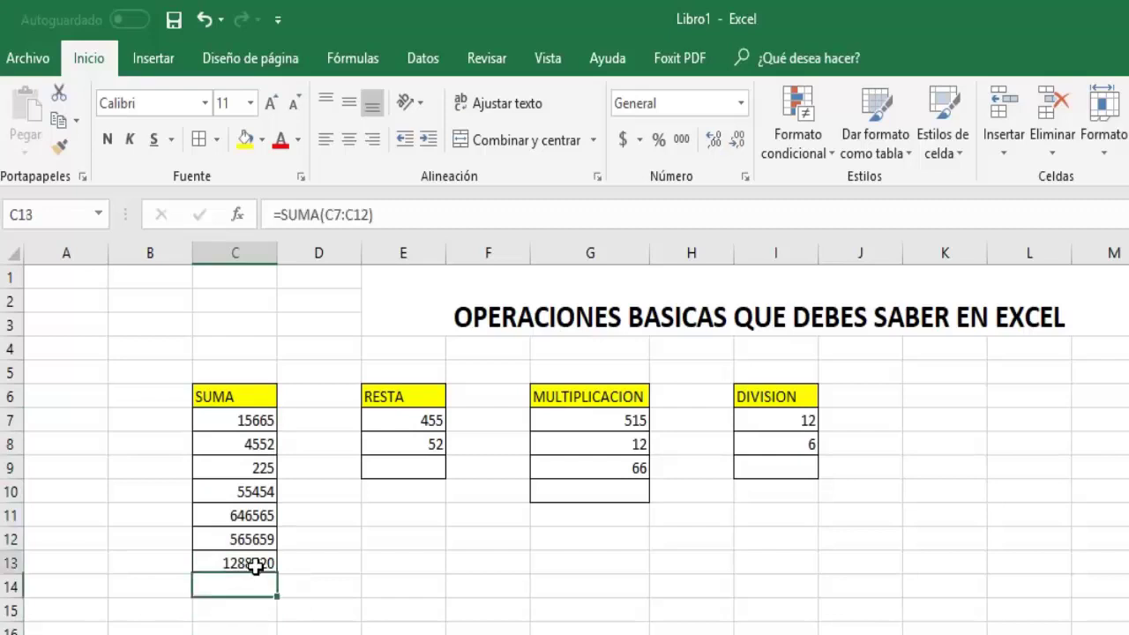
left_click(106, 138)
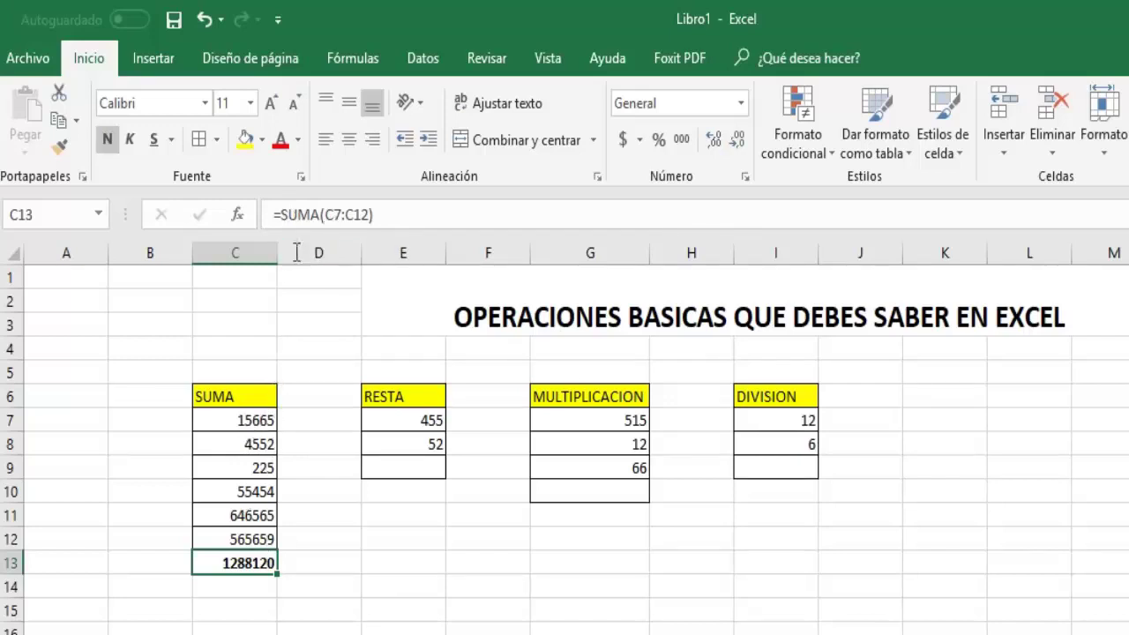
left_click(236, 256)
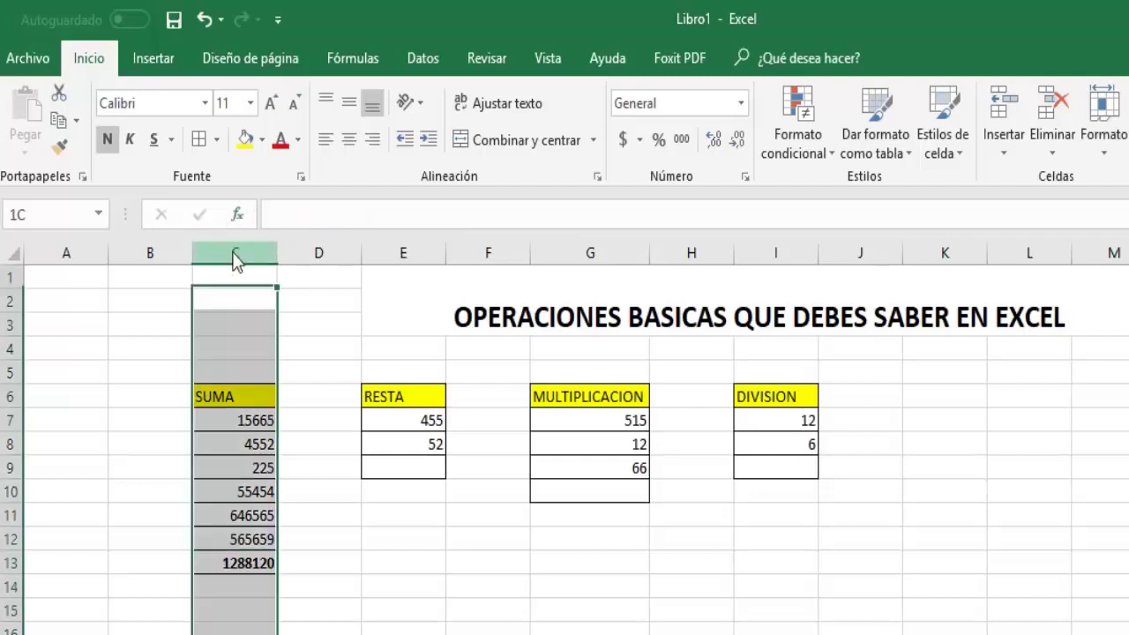
Undo the bold formatting and the AutoSum total in C13.
left_click(10, 420)
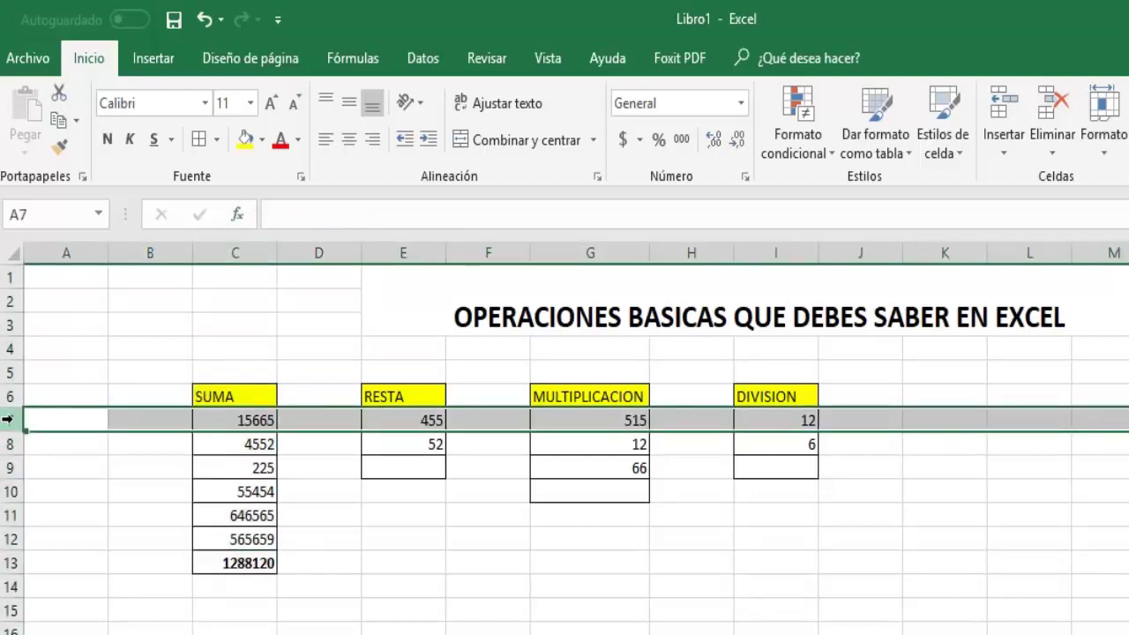
left_click(211, 560)
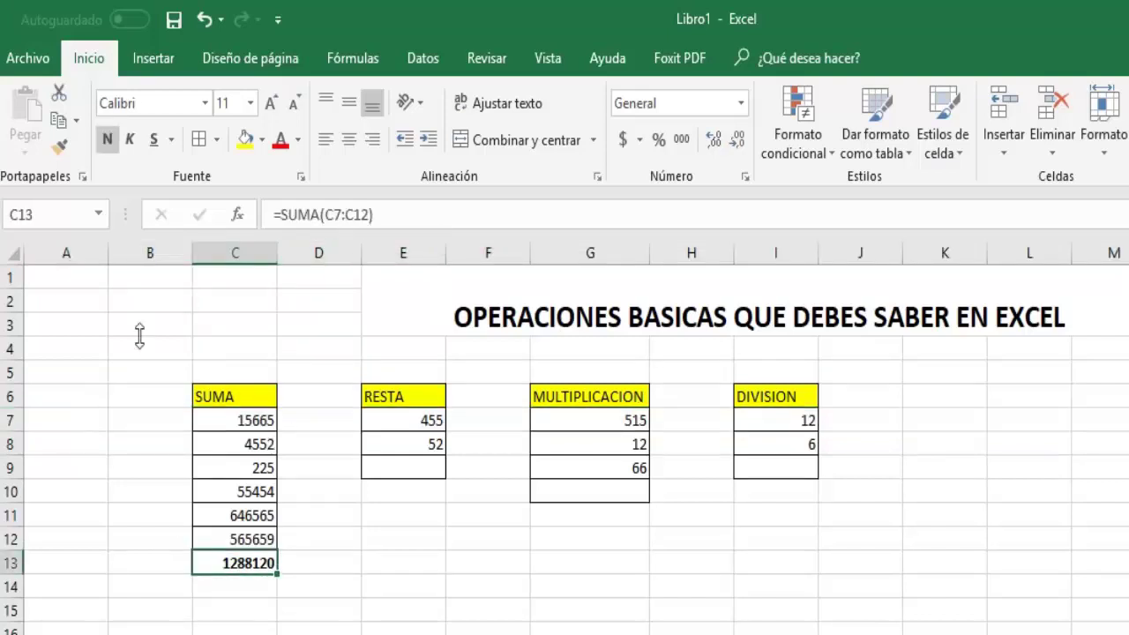
left_click(210, 254)
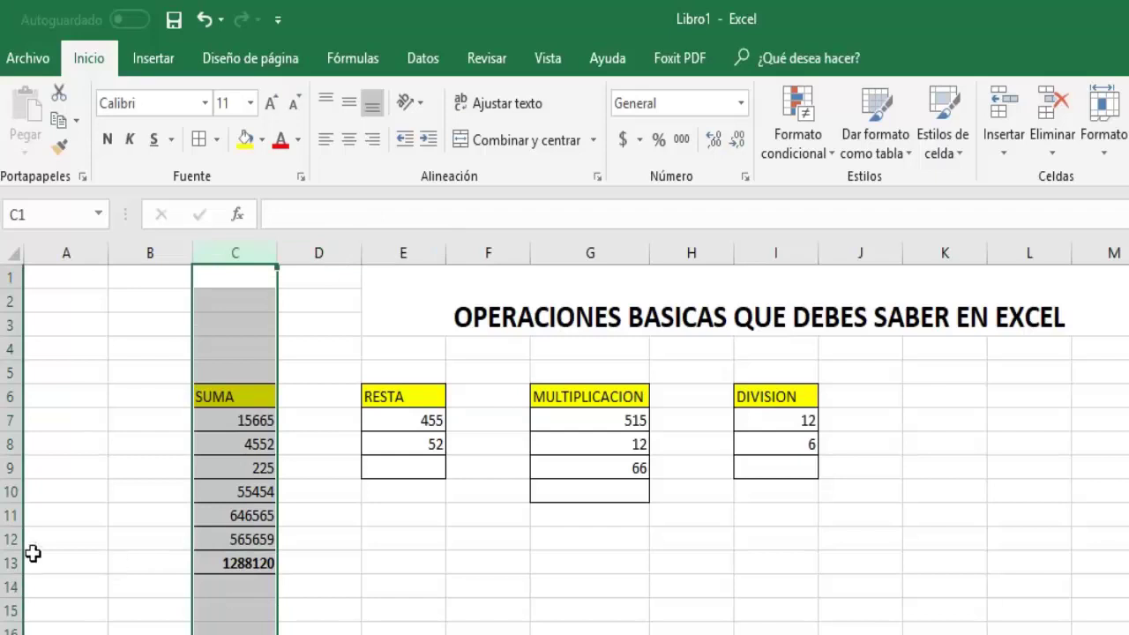
left_click(11, 538)
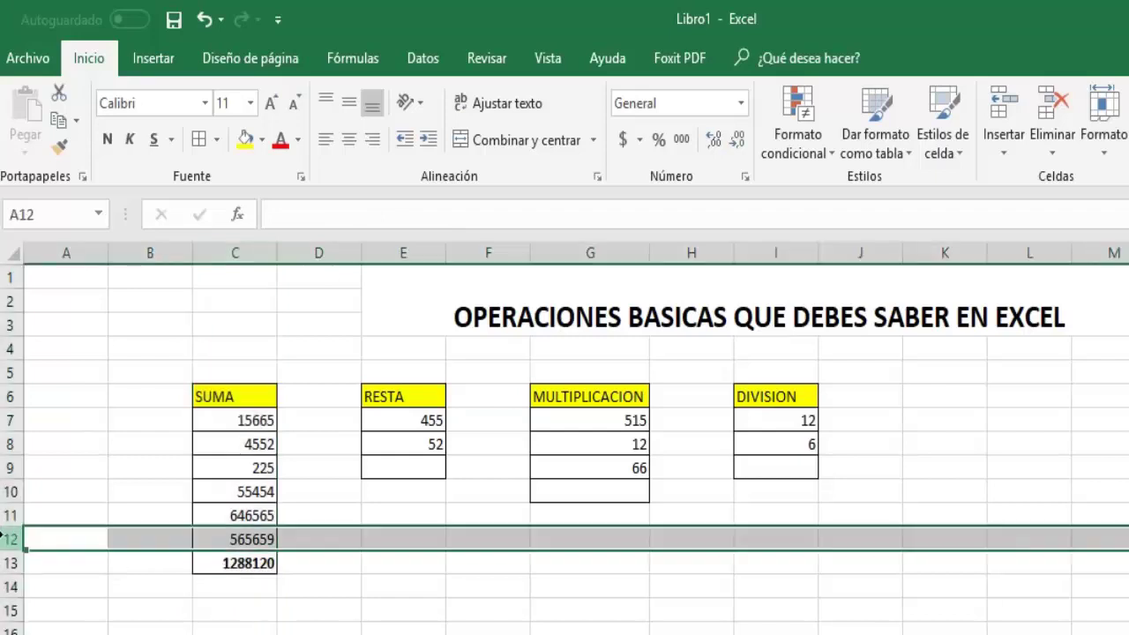
left_click(253, 566)
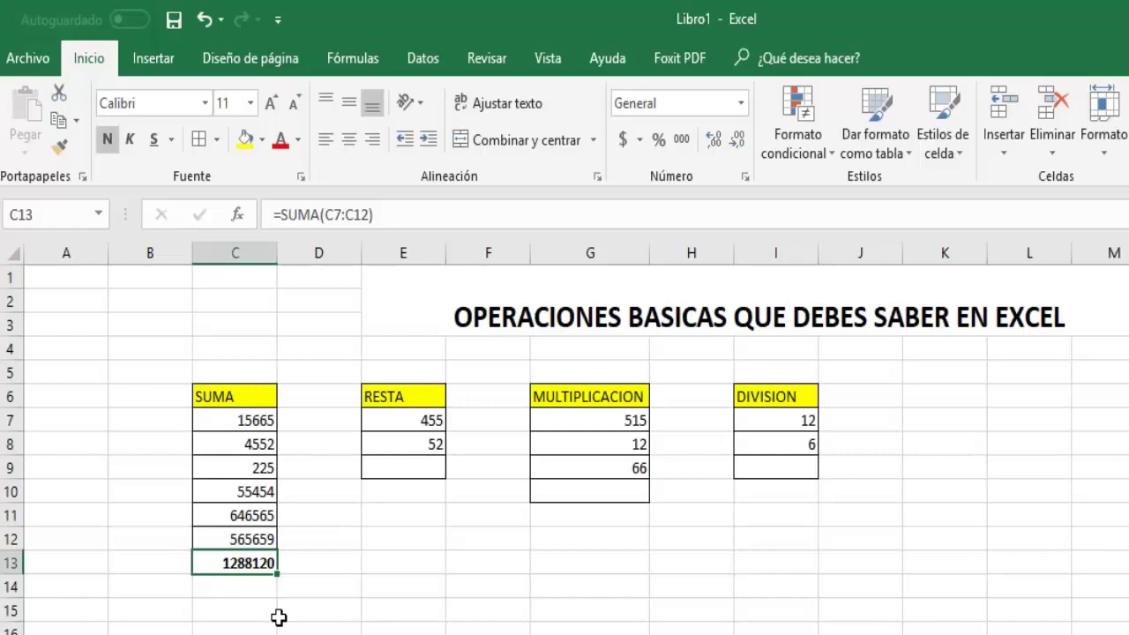
key("ctrl+z")
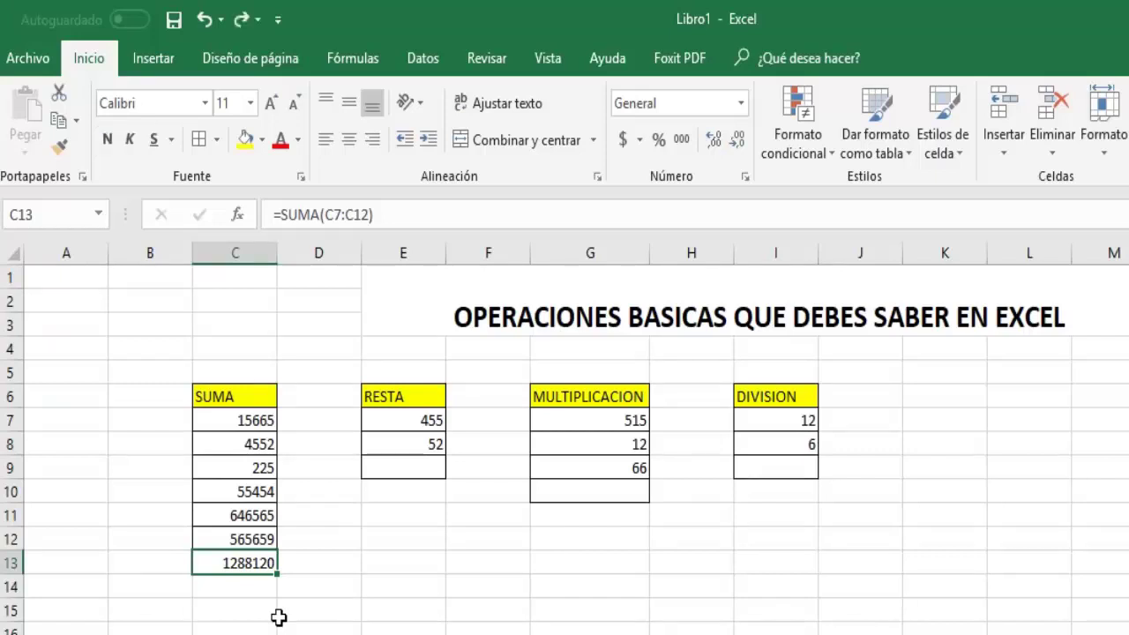
key("ctrl+z")
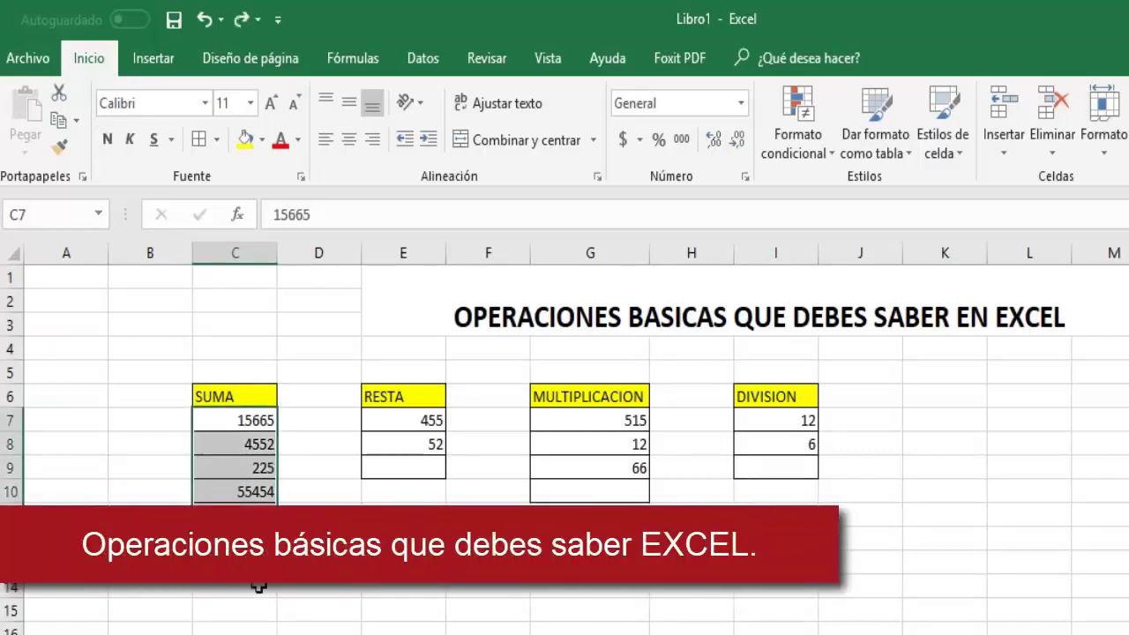
Start a formula in C13 as =C7+.
left_click(254, 566)
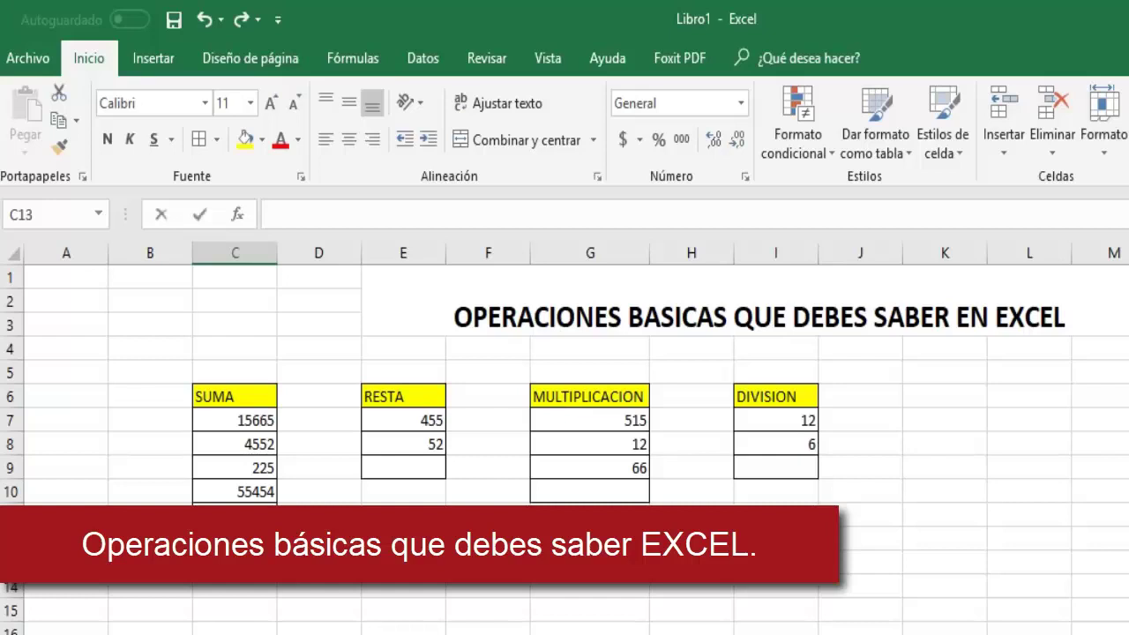
type("Z")
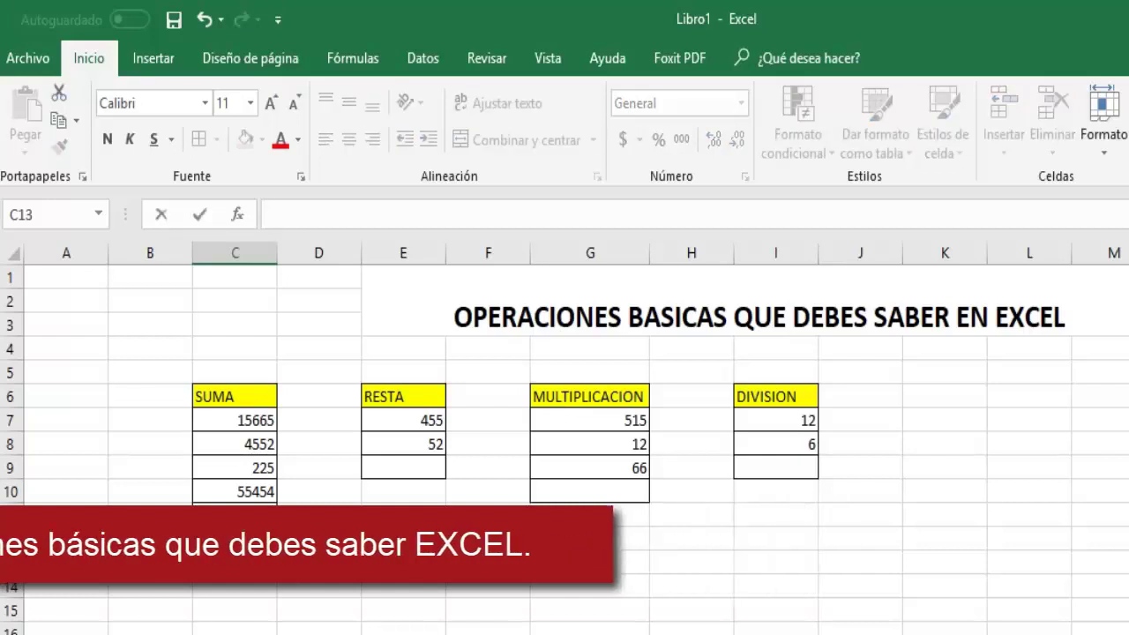
key("BackSpace")
type("=")
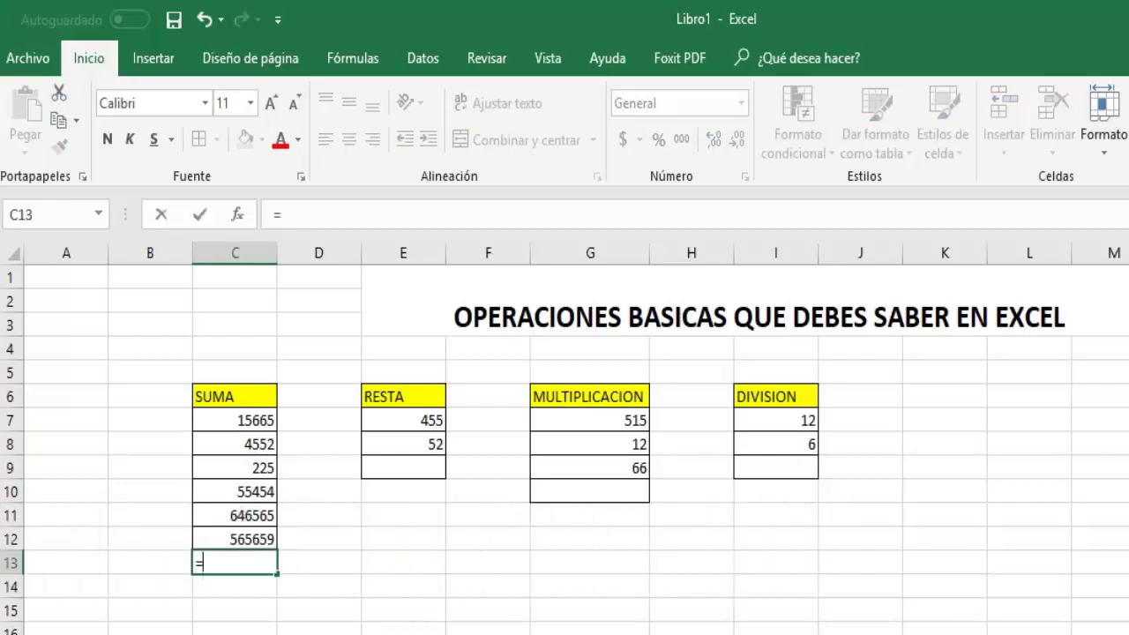
left_click(251, 423)
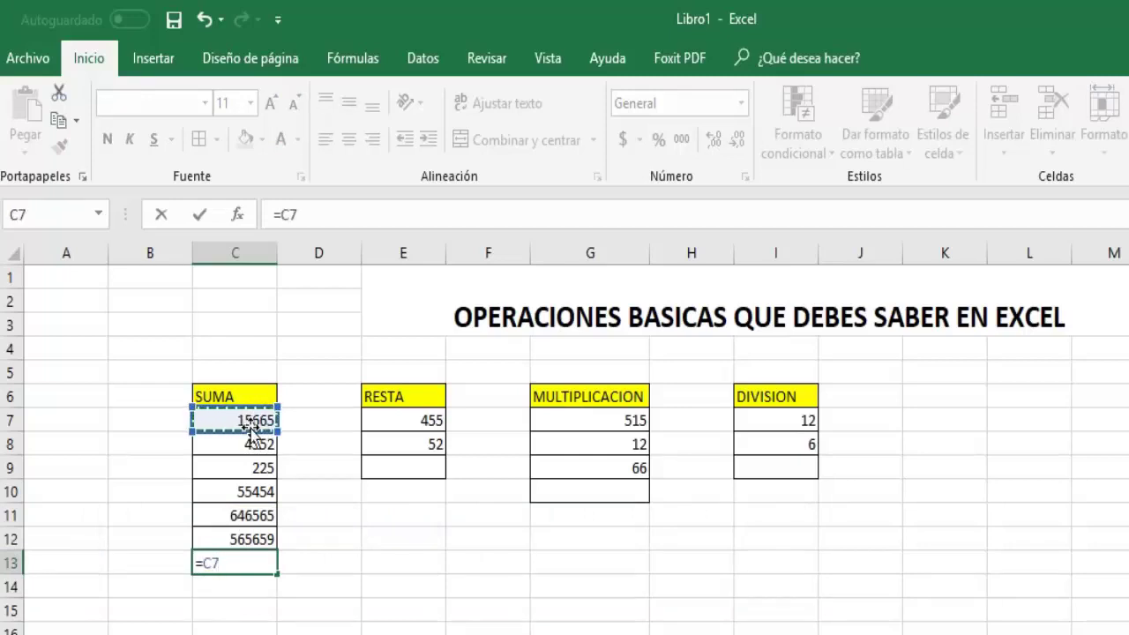
type("+")
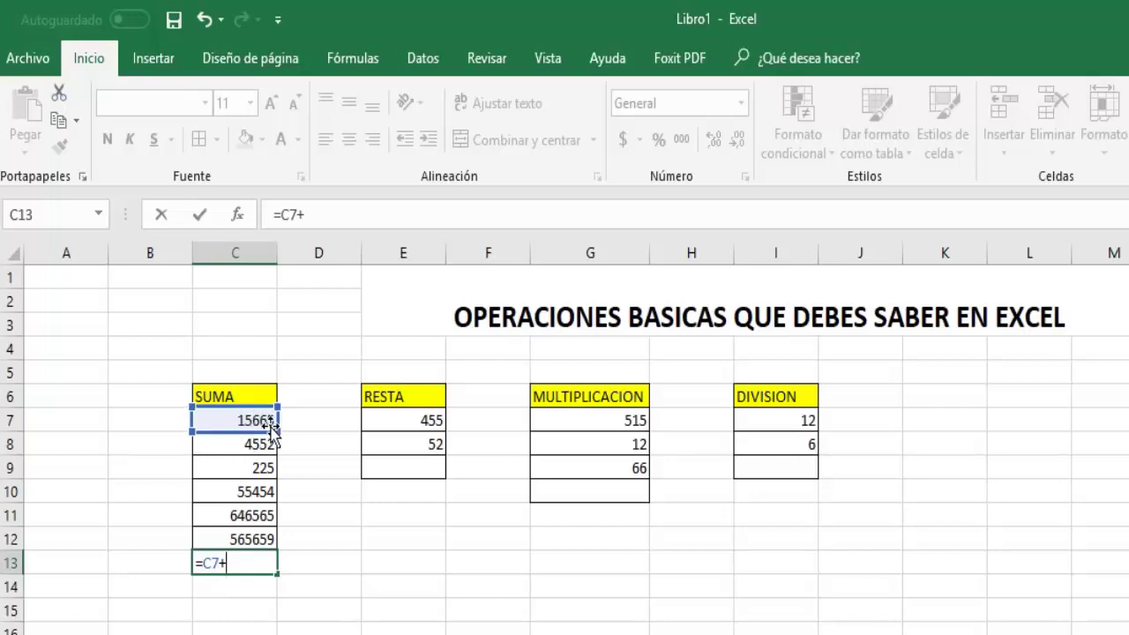
mouse_move(276, 434)
left_mouse_down()
mouse_move(272, 500)
mouse_move(282, 500)
mouse_move(282, 433)
left_mouse_up()
Add references C12, C11, C10, C9 and C8 and commit, producing #¡VALOR!
left_click(252, 540)
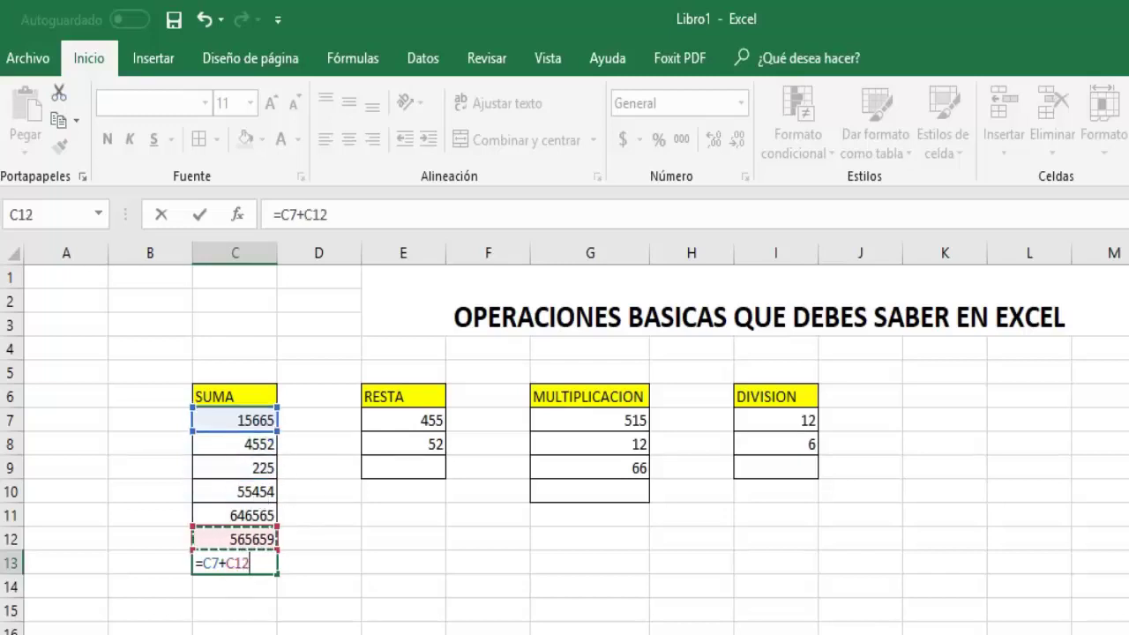
left_click(244, 519)
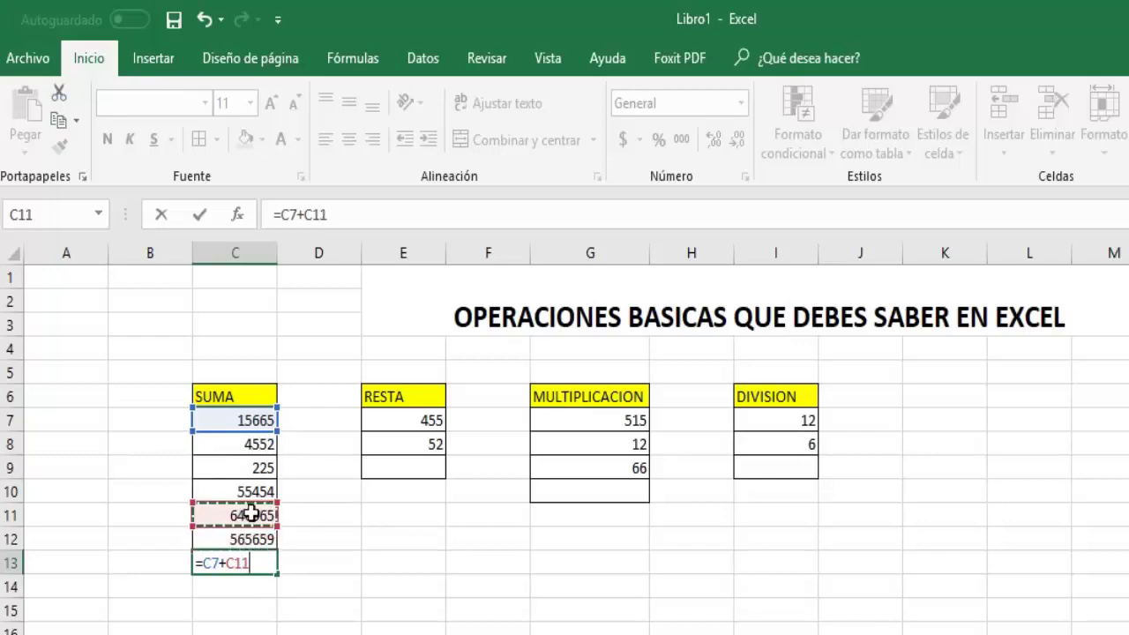
left_click(247, 537)
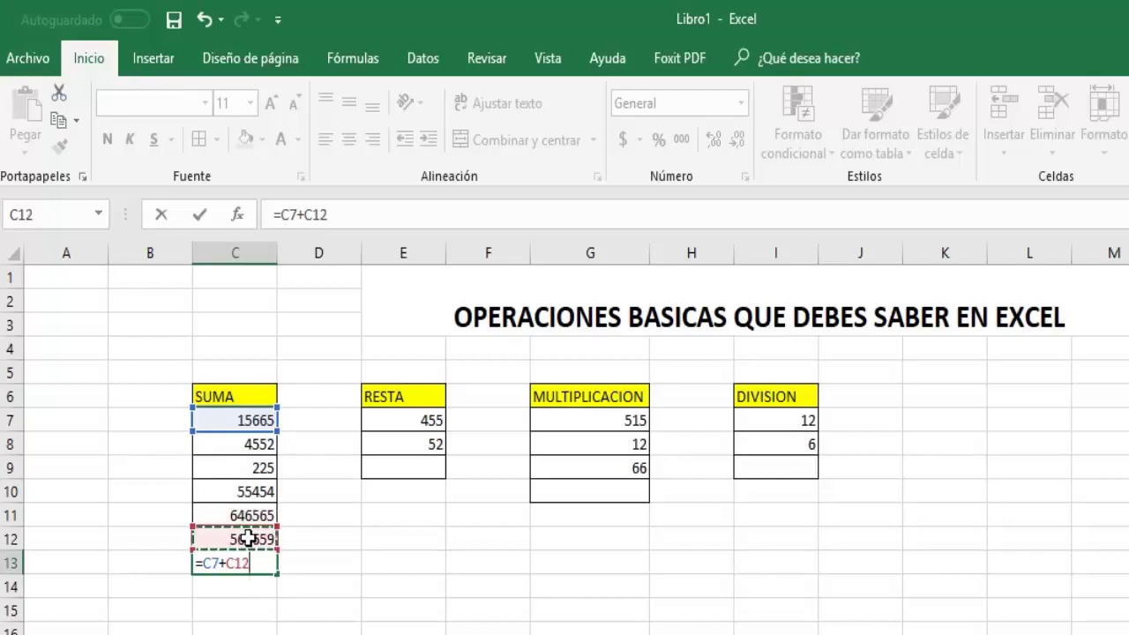
left_click(252, 515, "ctrl")
left_click(256, 491, "ctrl")
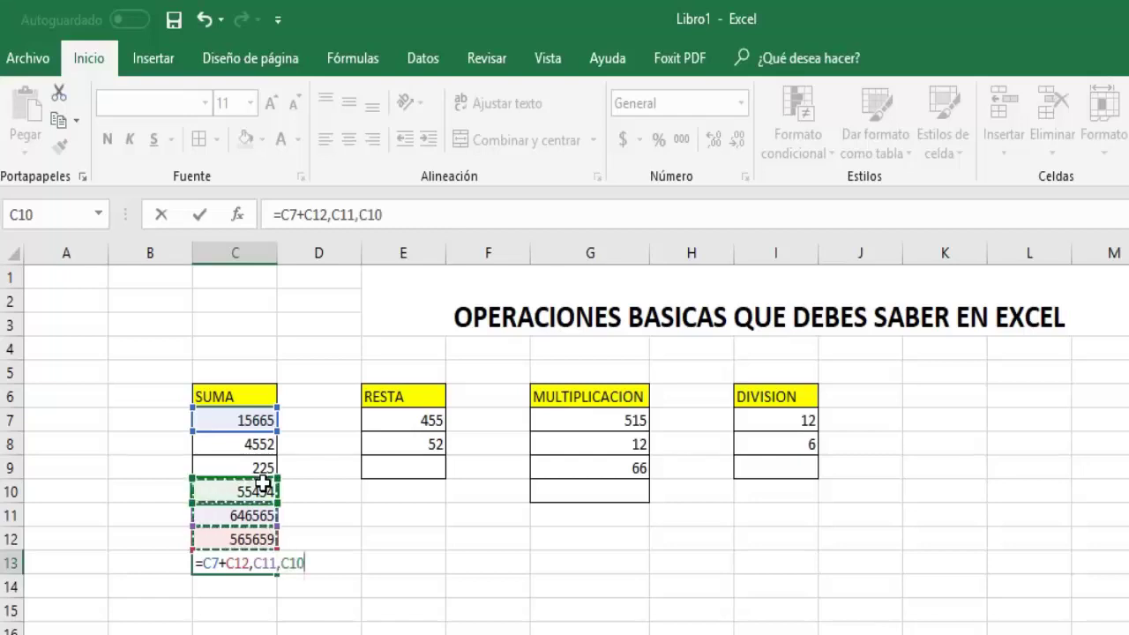
left_click(263, 466, "ctrl")
left_click(257, 444, "ctrl")
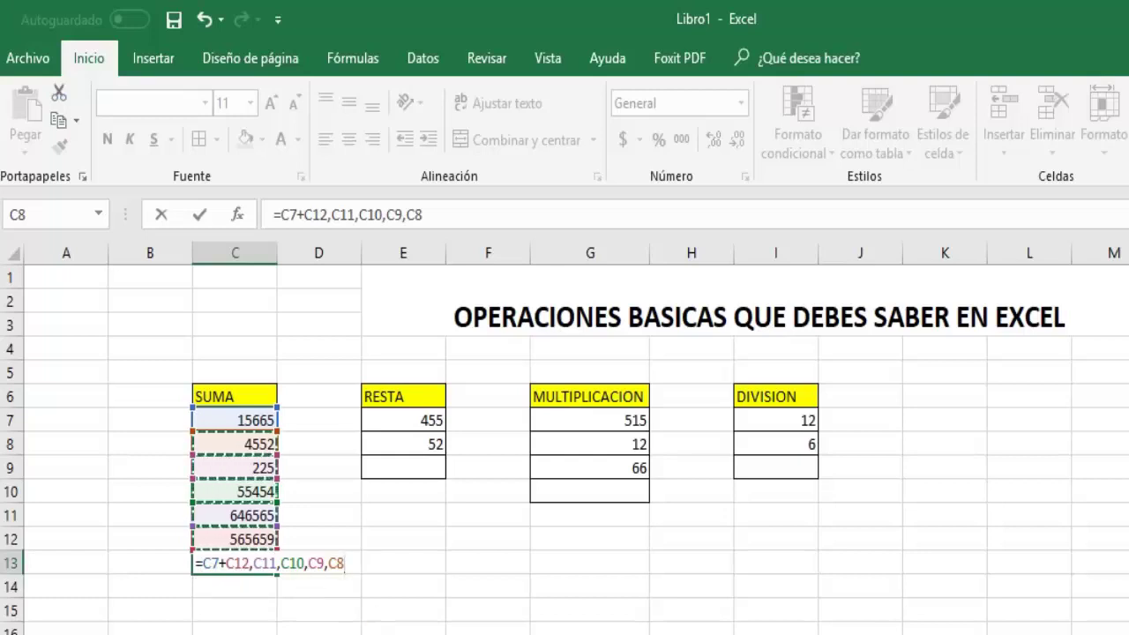
key("Return")
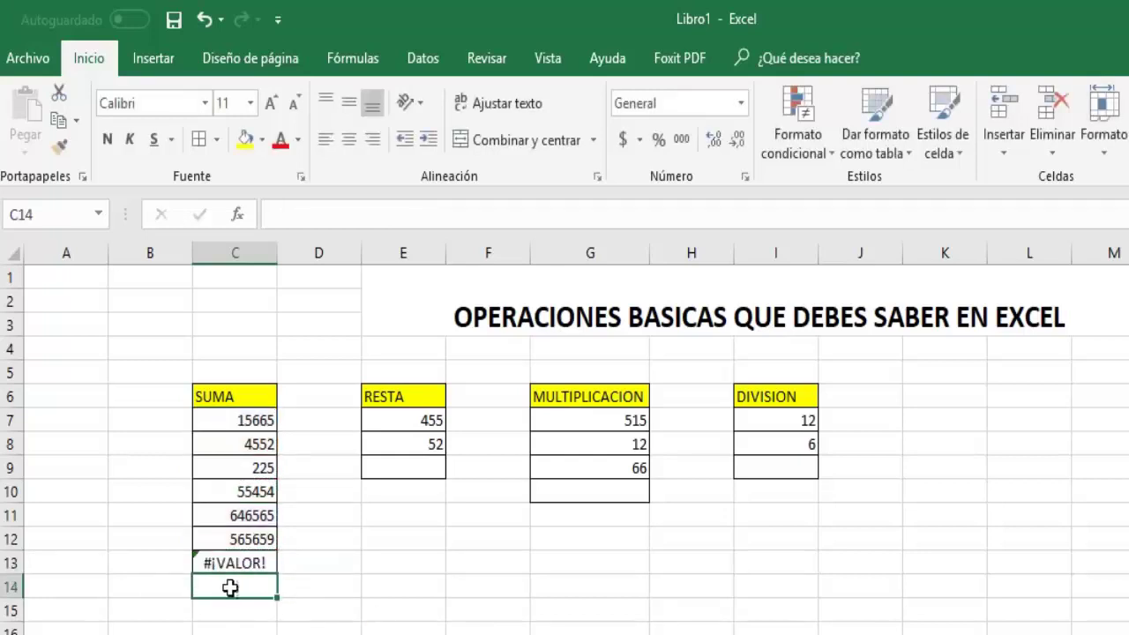
Trim the C13 formula to =C7+C12, which now shows 581324.
left_click(240, 563)
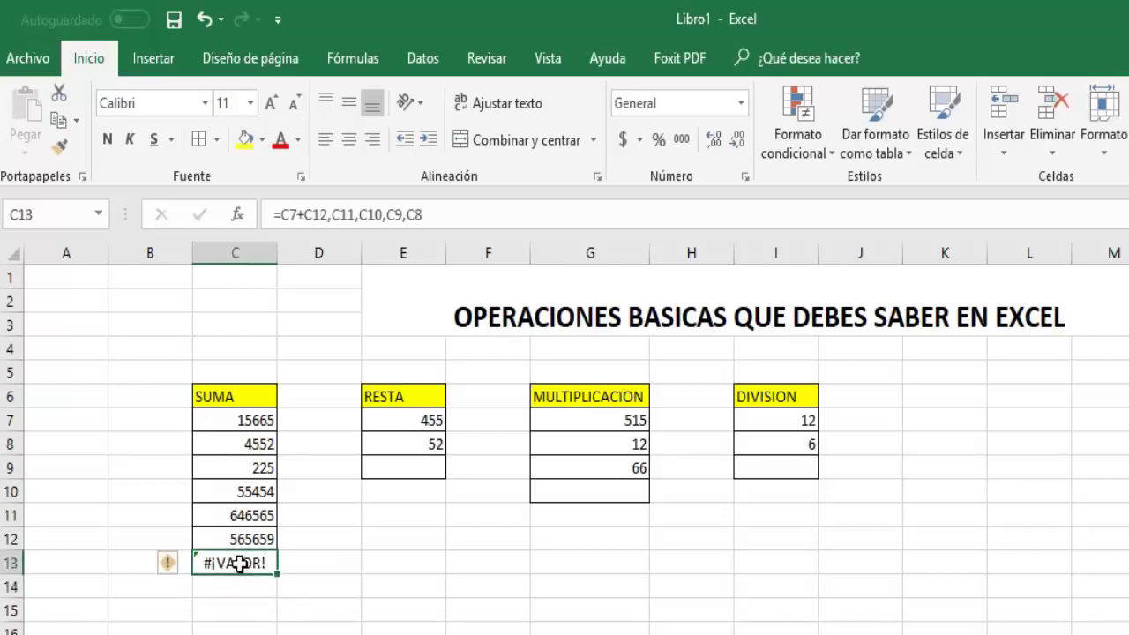
left_click(305, 215)
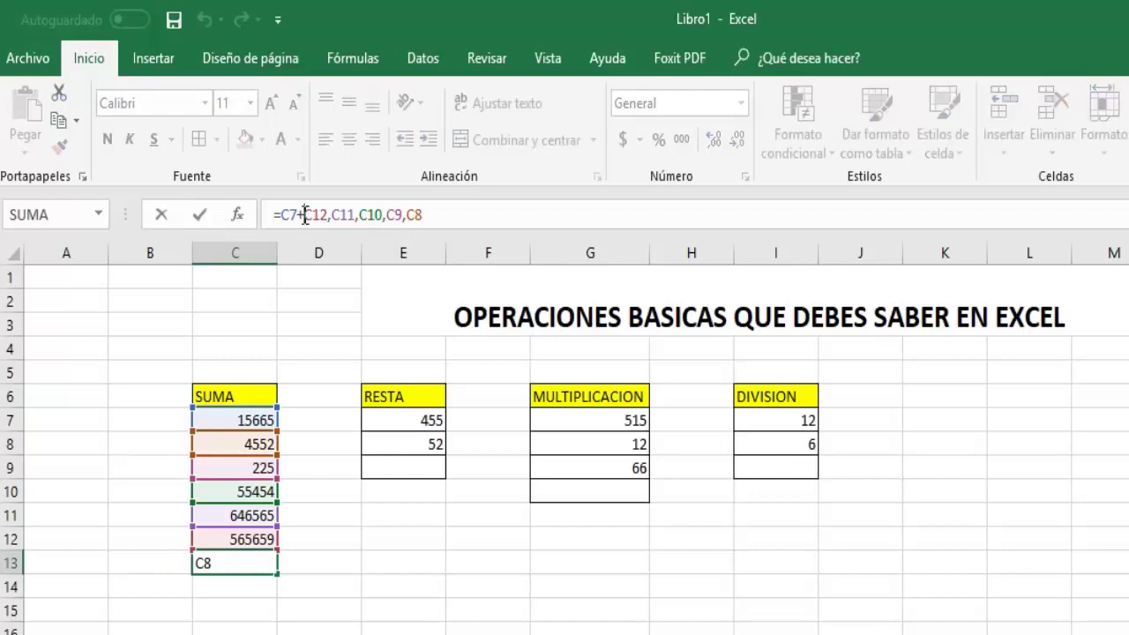
left_click_drag(326, 216, 504, 221)
key("BackSpace")
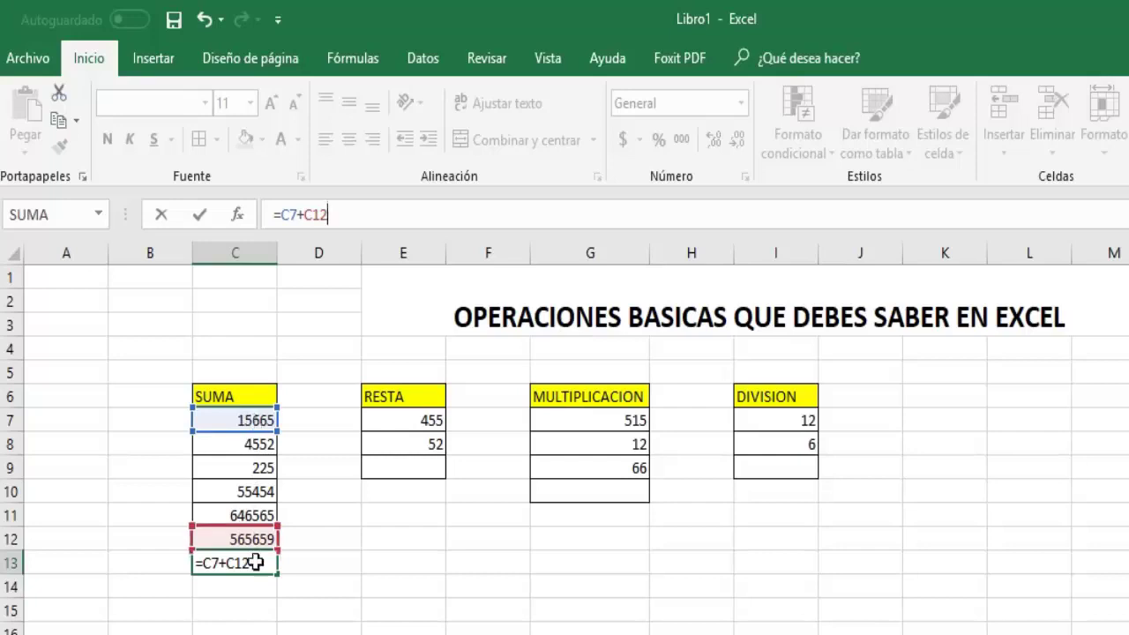
key("Return")
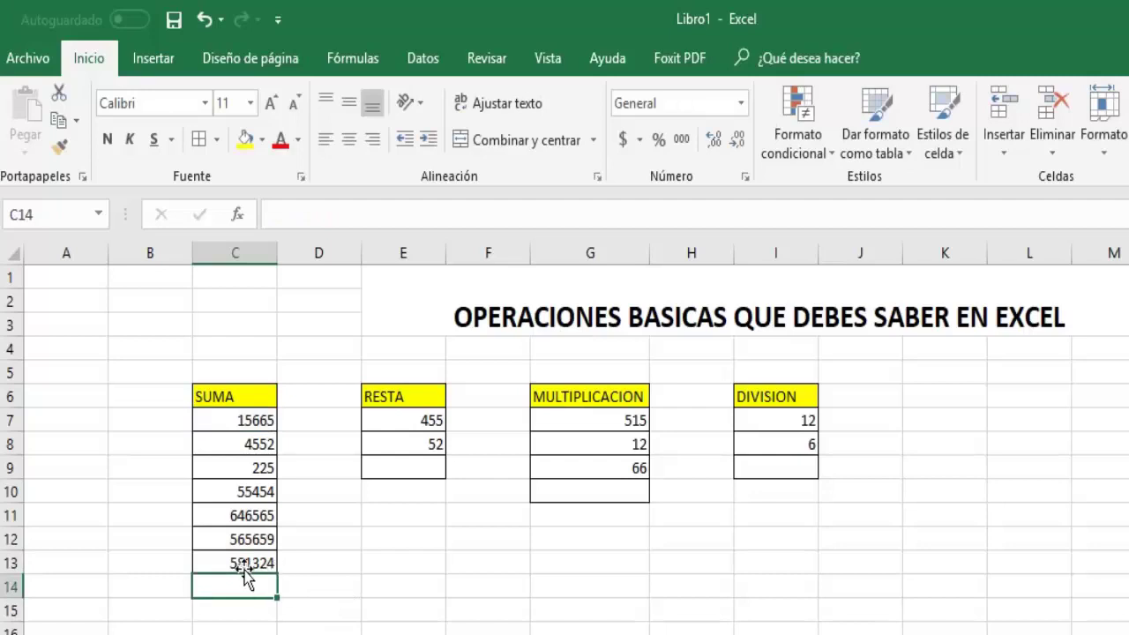
Extend the C13 formula with +C8+C9+C10.
left_click(210, 430)
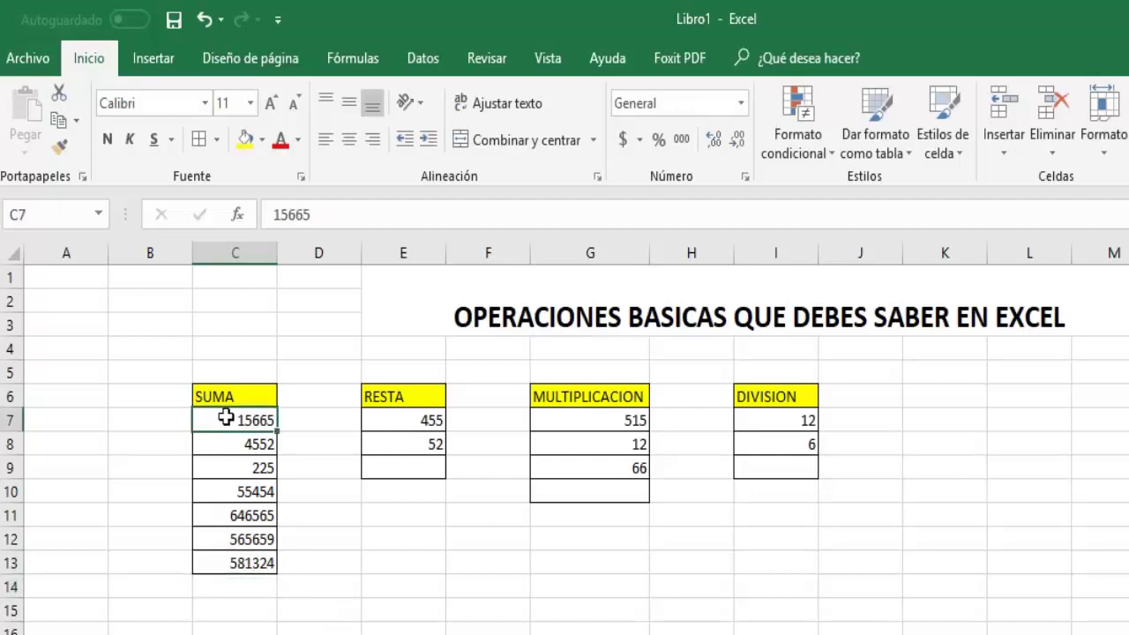
left_click(229, 559)
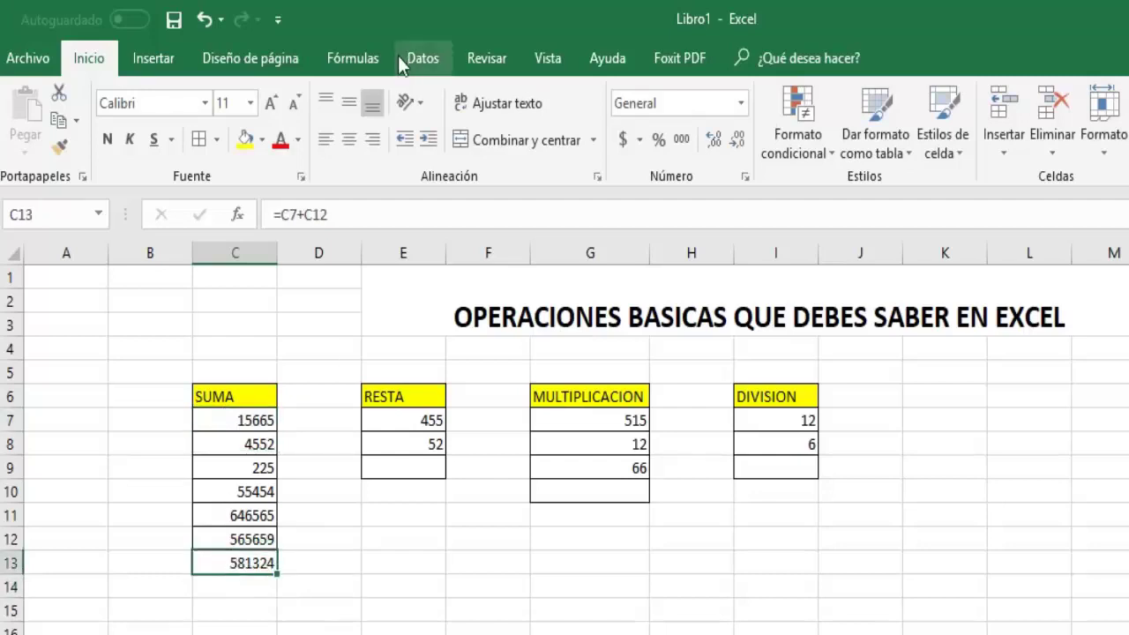
left_click(336, 214)
type("+")
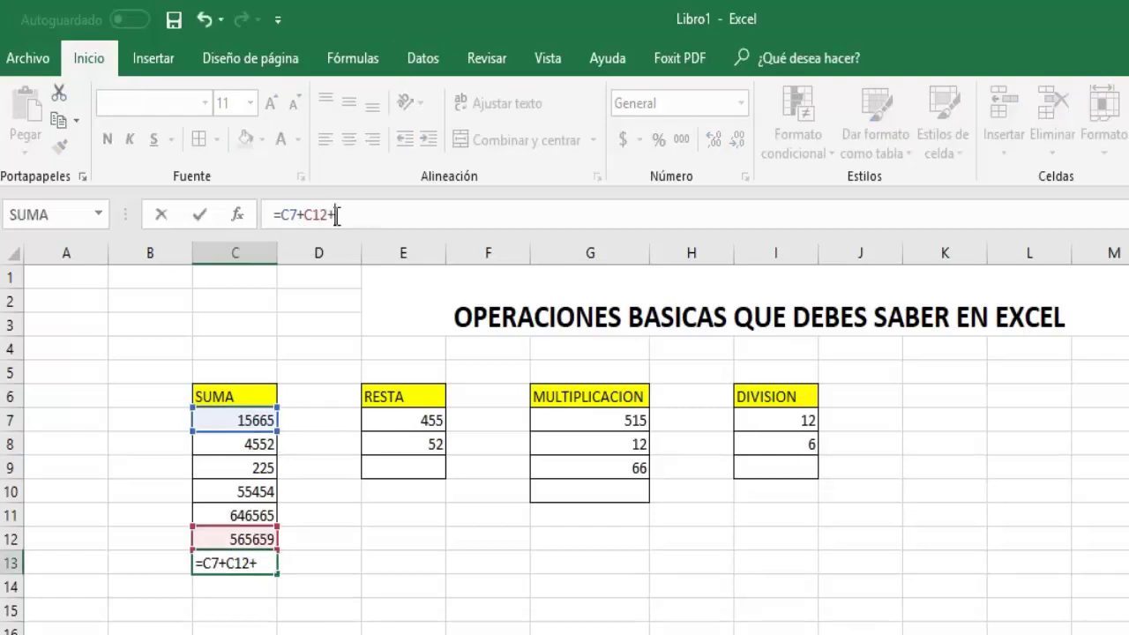
left_click(247, 444)
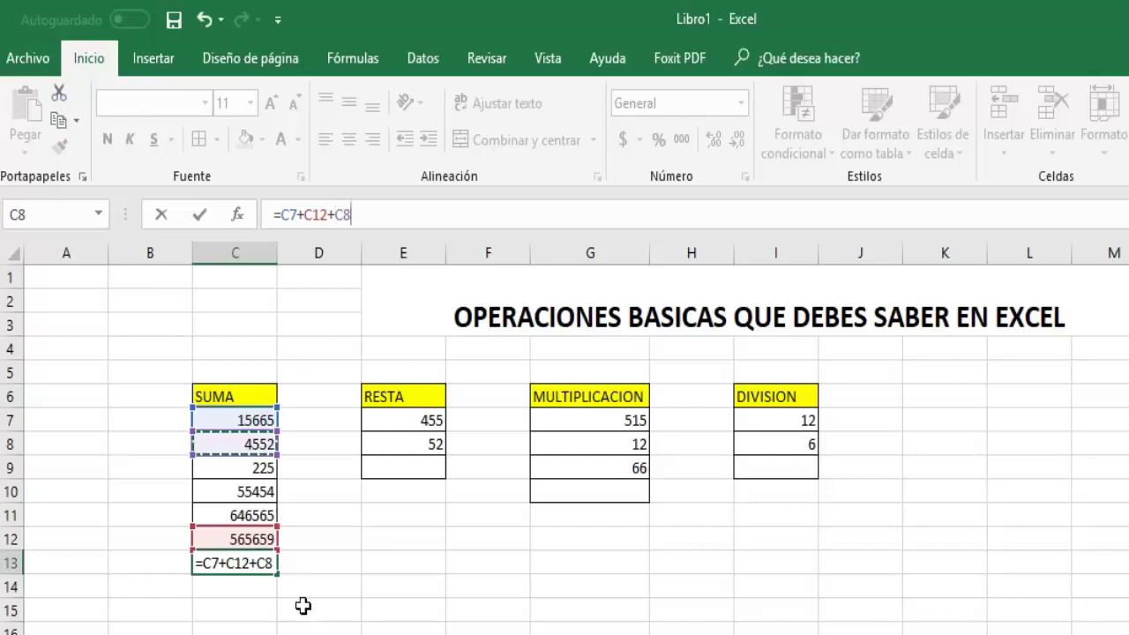
type("+")
left_click(235, 469)
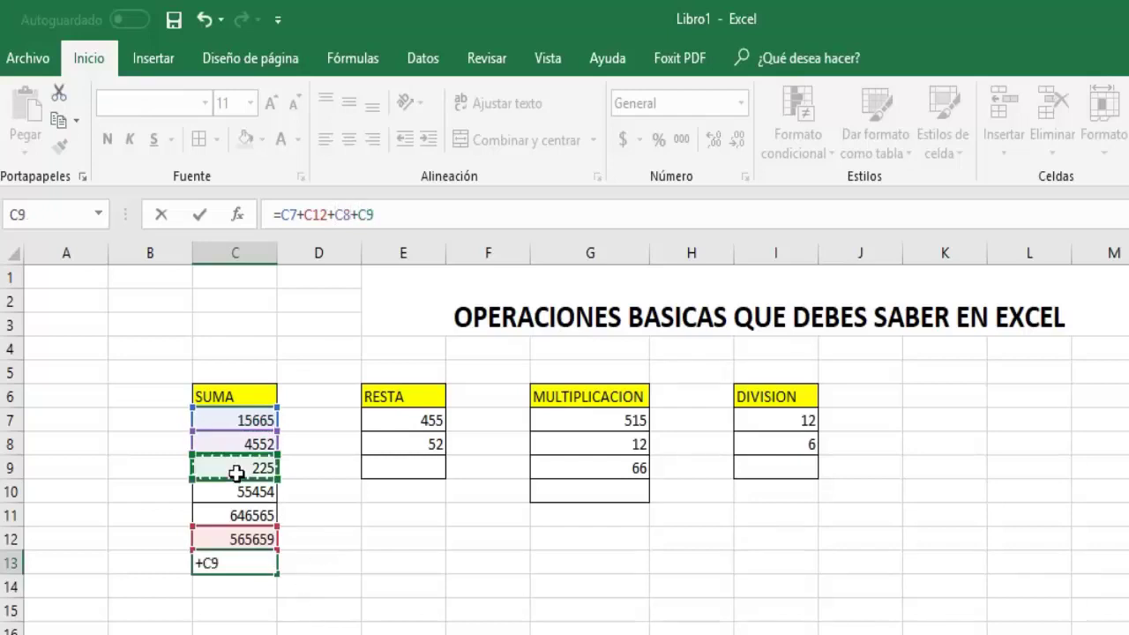
type("+")
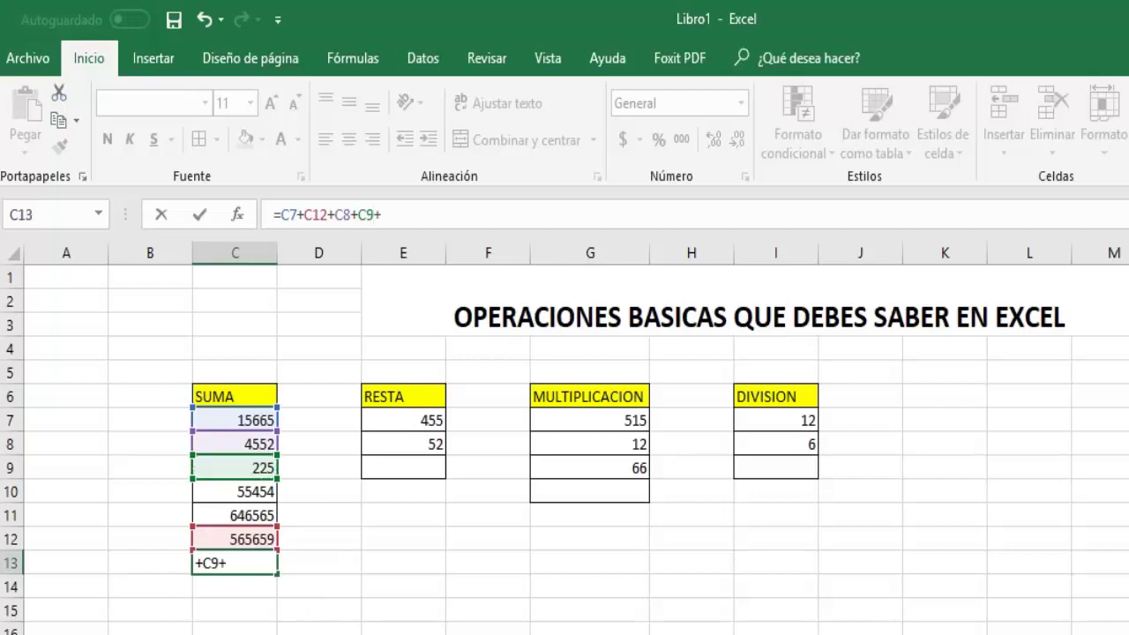
left_click(234, 492)
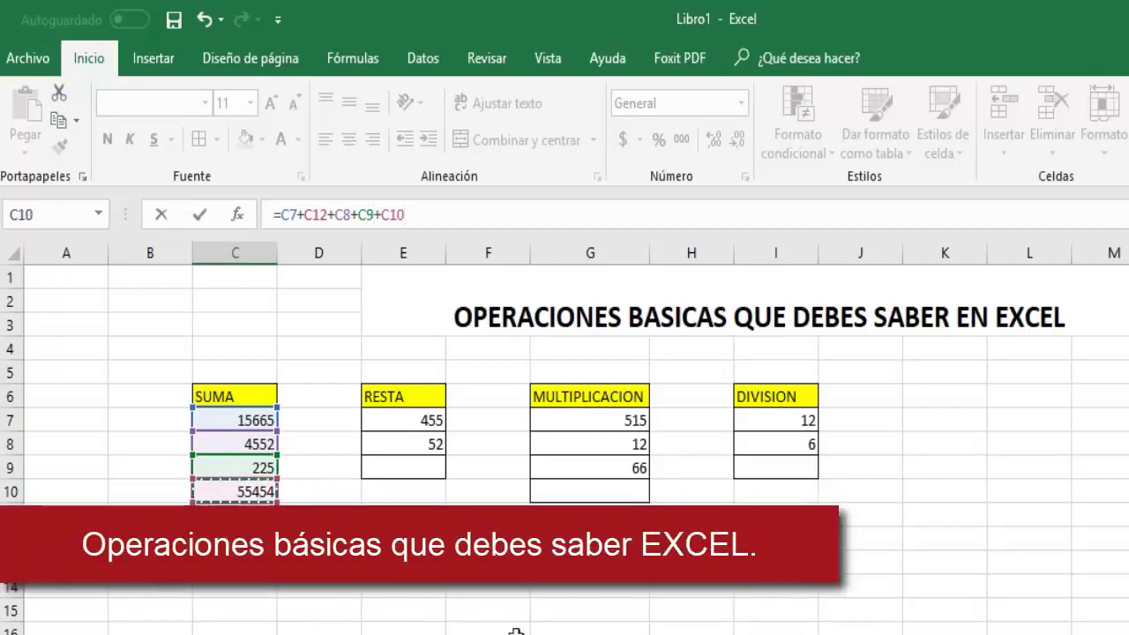
Append +C11 and drop the trailing plus, giving =C7+C12+C8+C9+C10+C11 = 1288120.
type("+")
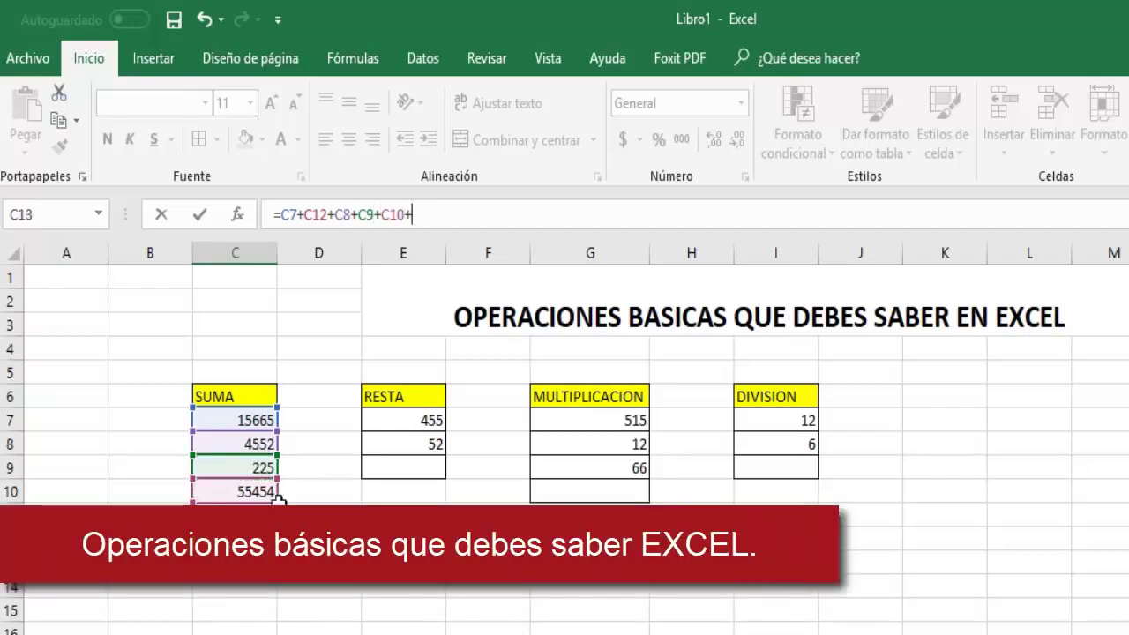
left_click(248, 504)
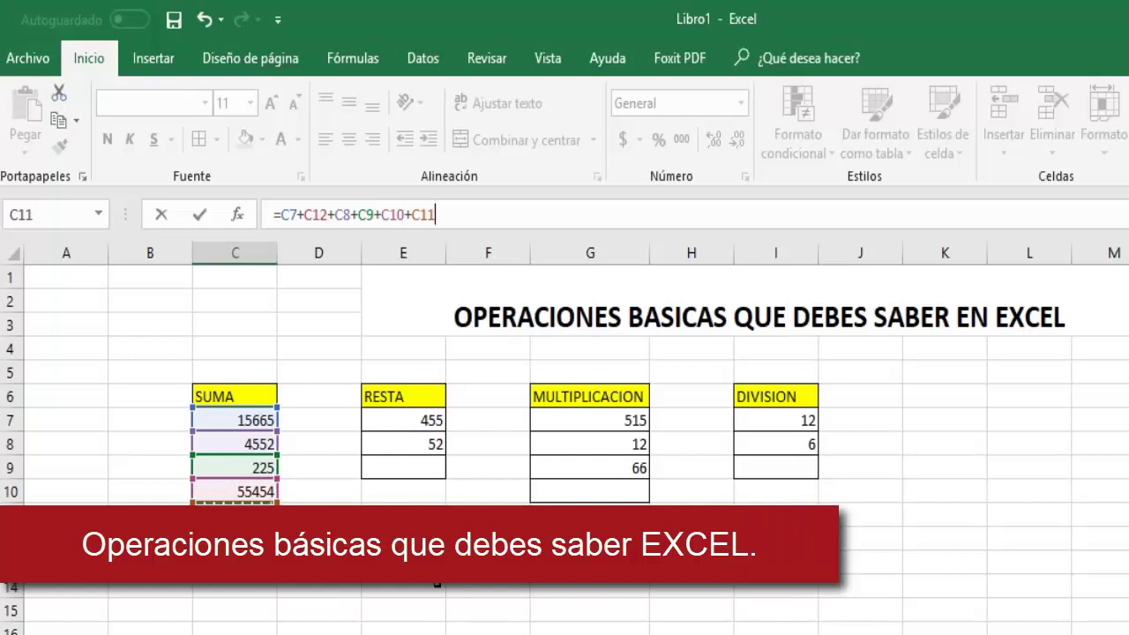
type("+")
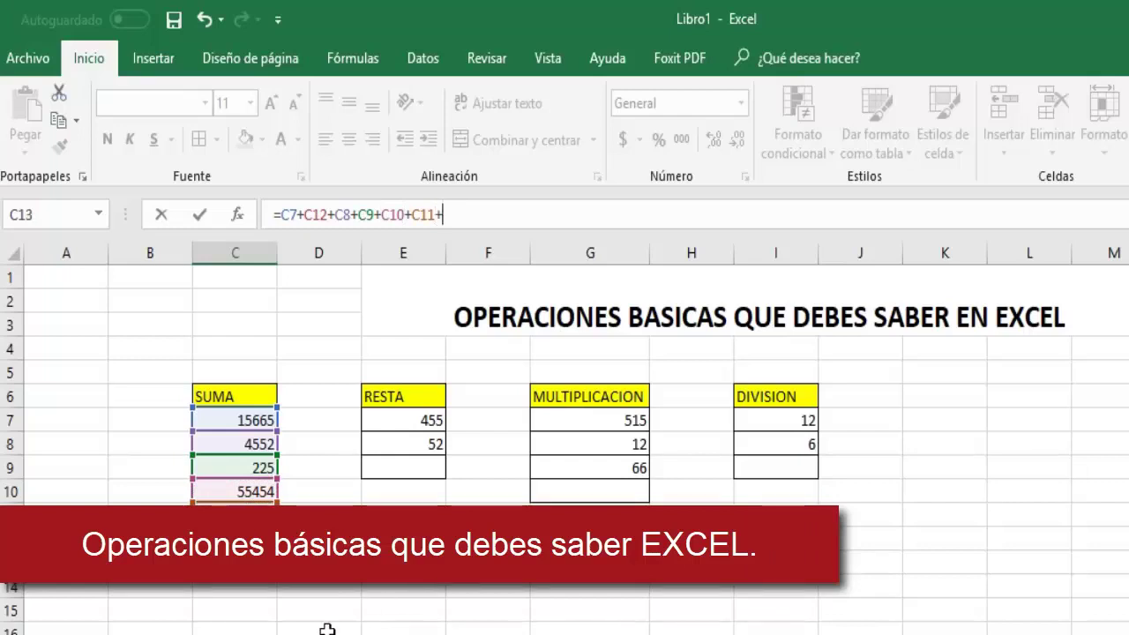
key("BackSpace")
key("Return")
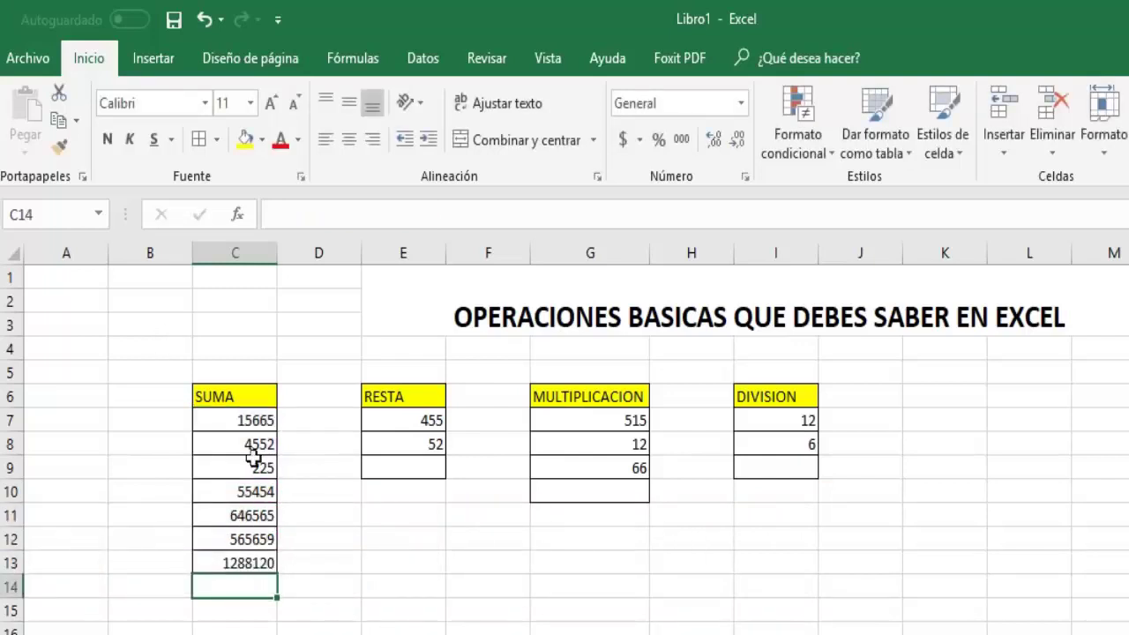
left_click(259, 564)
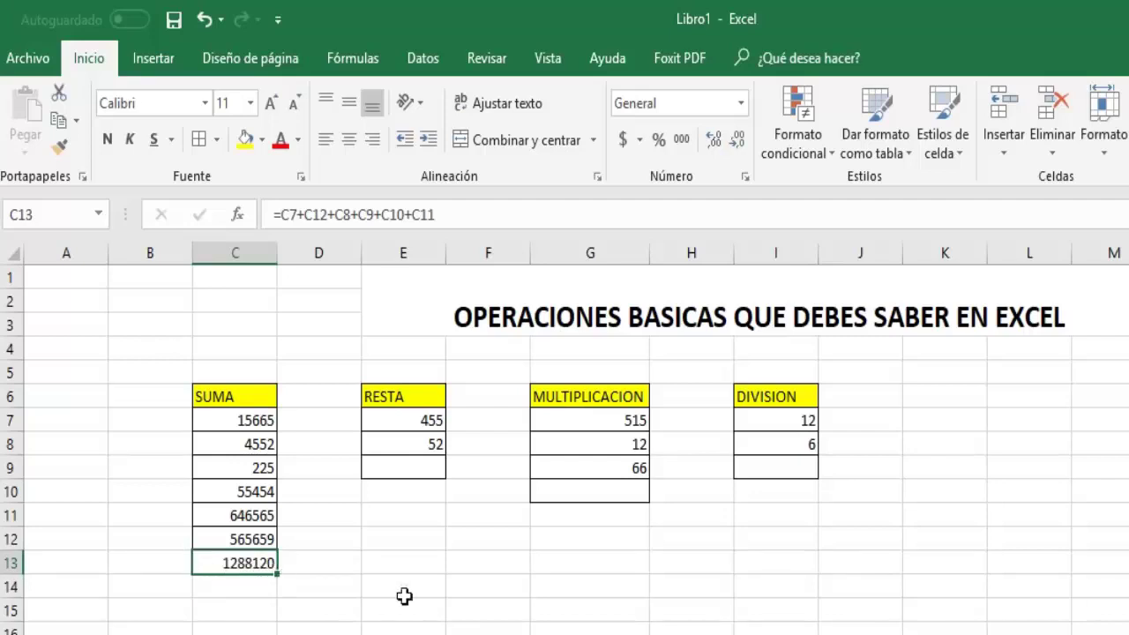
left_click(403, 470)
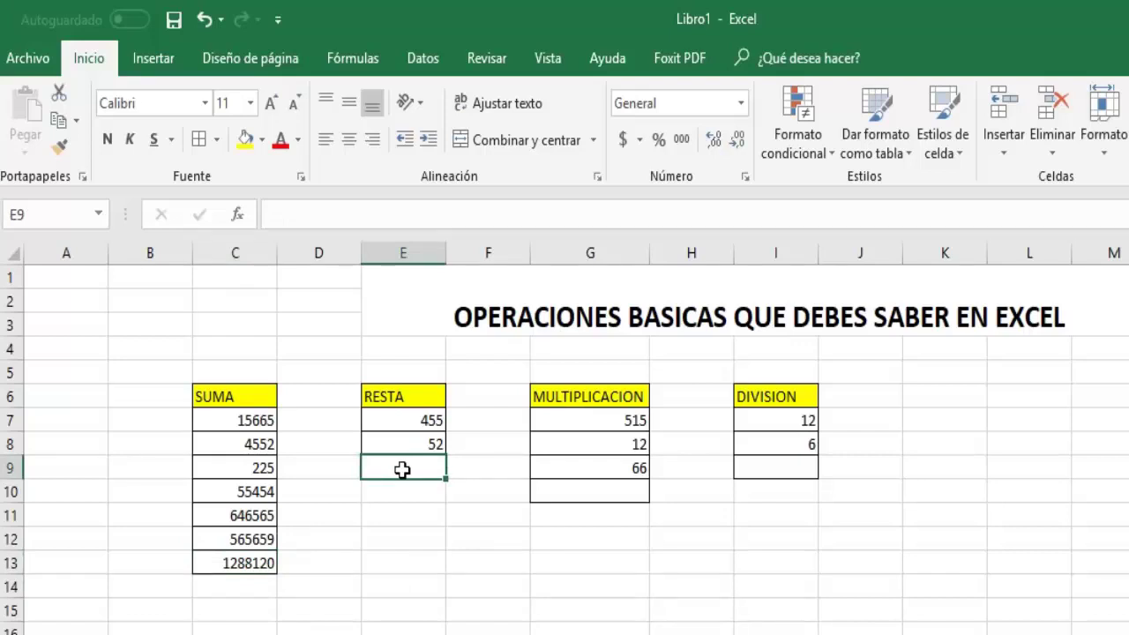
Enter =E7-E8 in E9 so the RESTA result shows 403.
type("=")
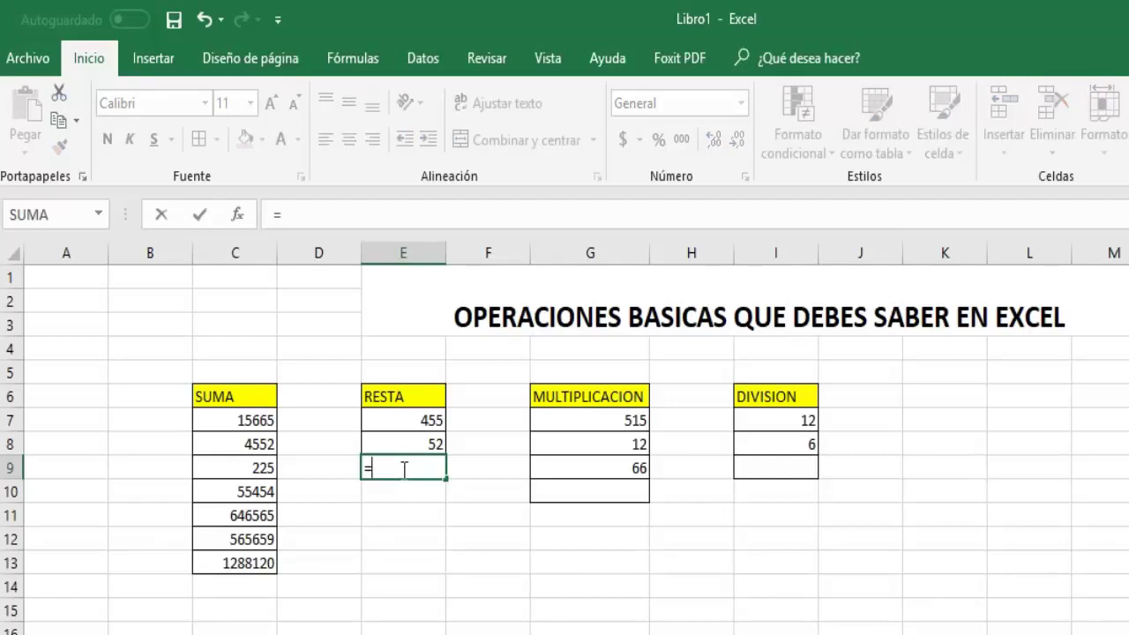
left_click(422, 422)
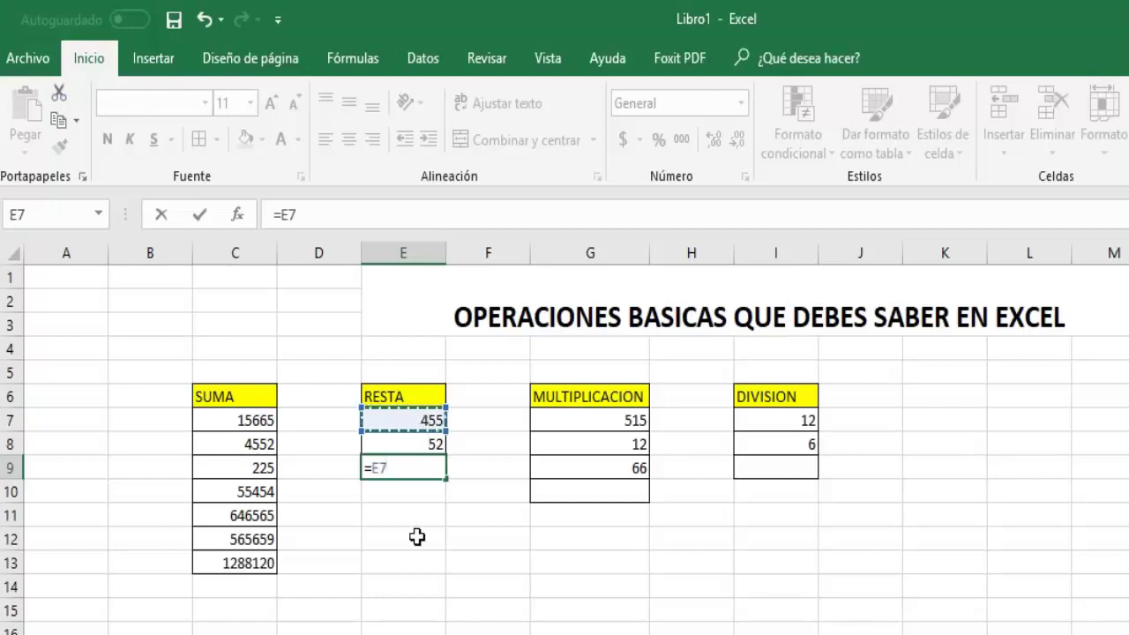
type("-")
left_click(413, 448)
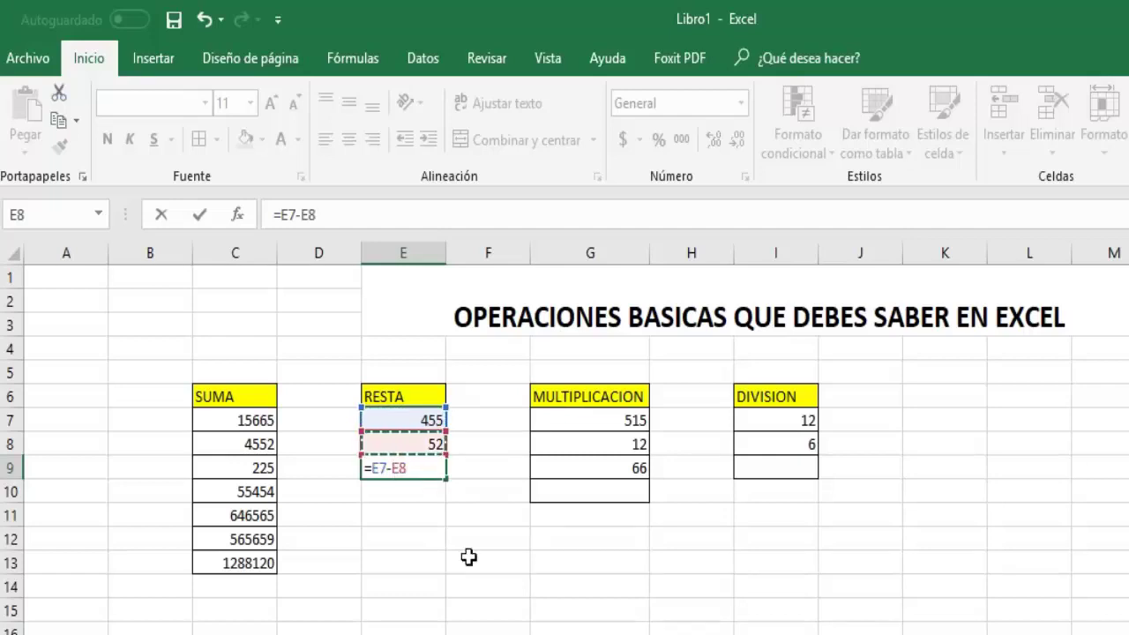
key("Return")
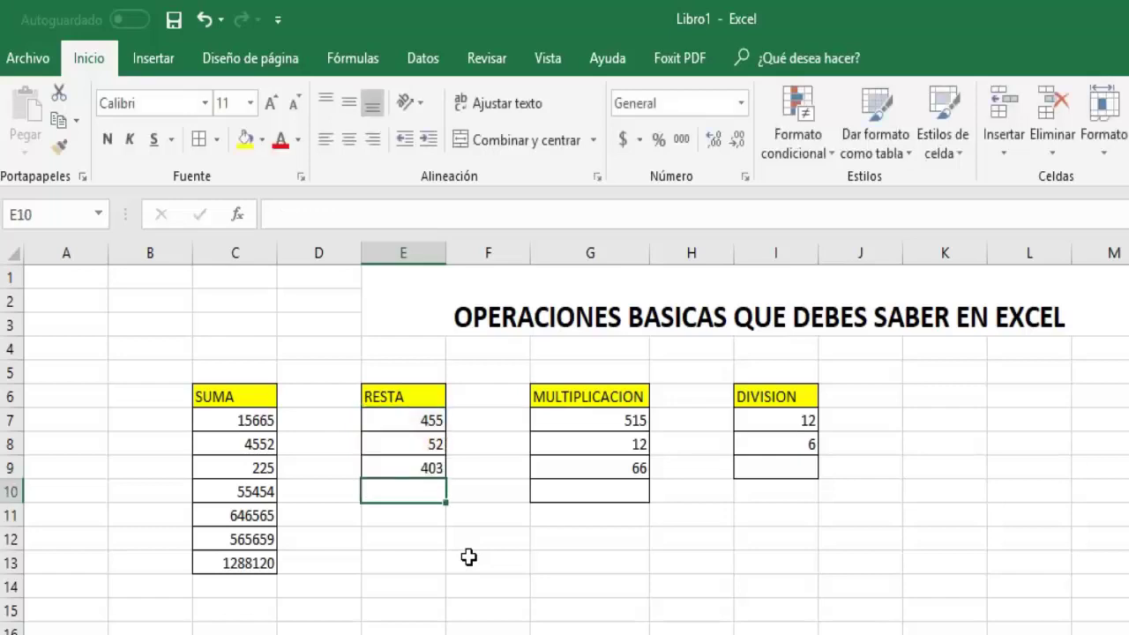
Enter =G7*G8*G9 in G10, giving the MULTIPLICACION product 407880.
left_click(583, 491)
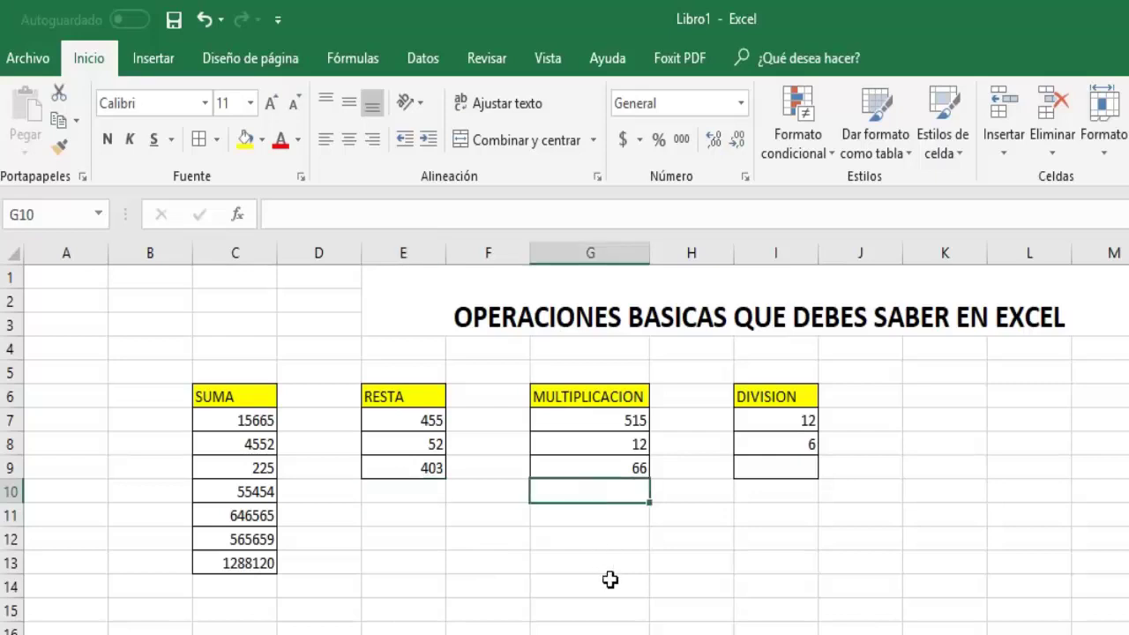
type("=")
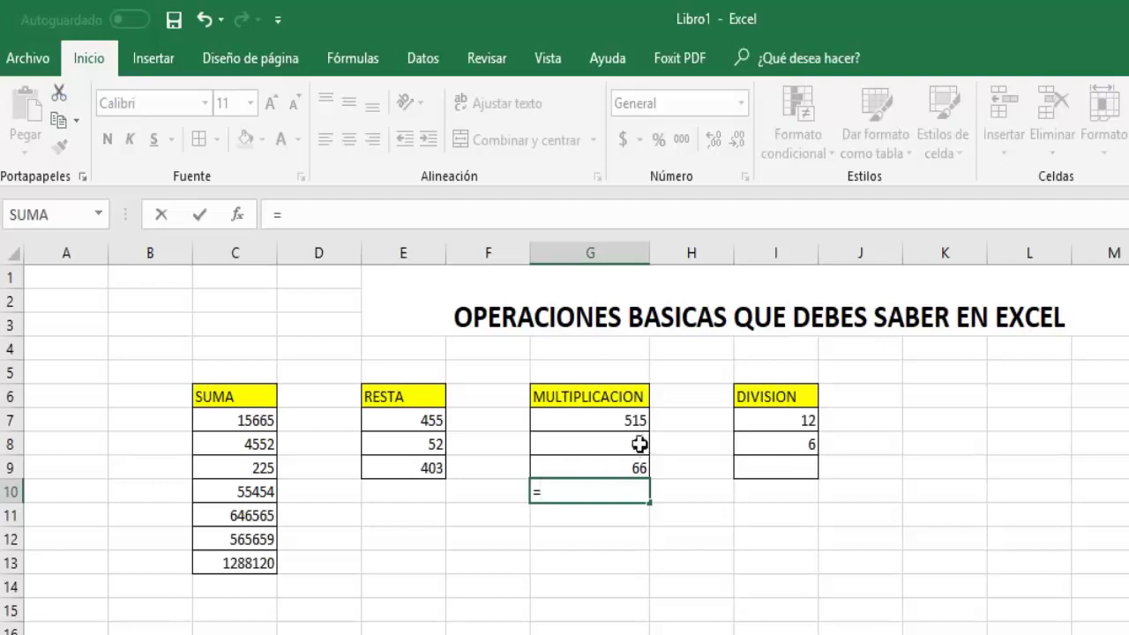
left_click(617, 424)
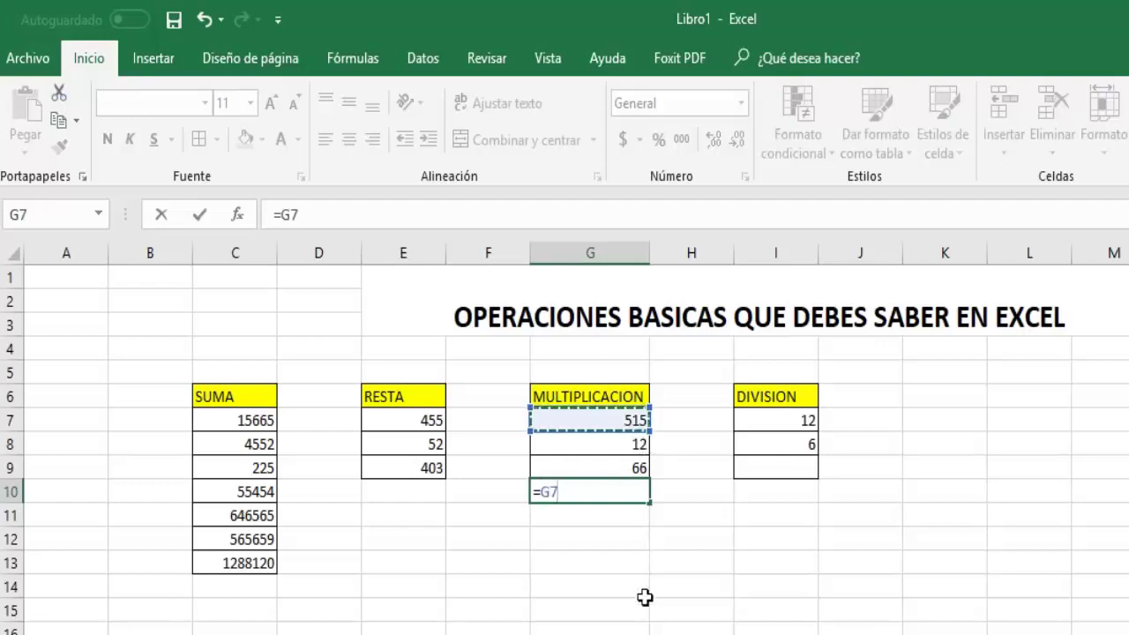
type("*")
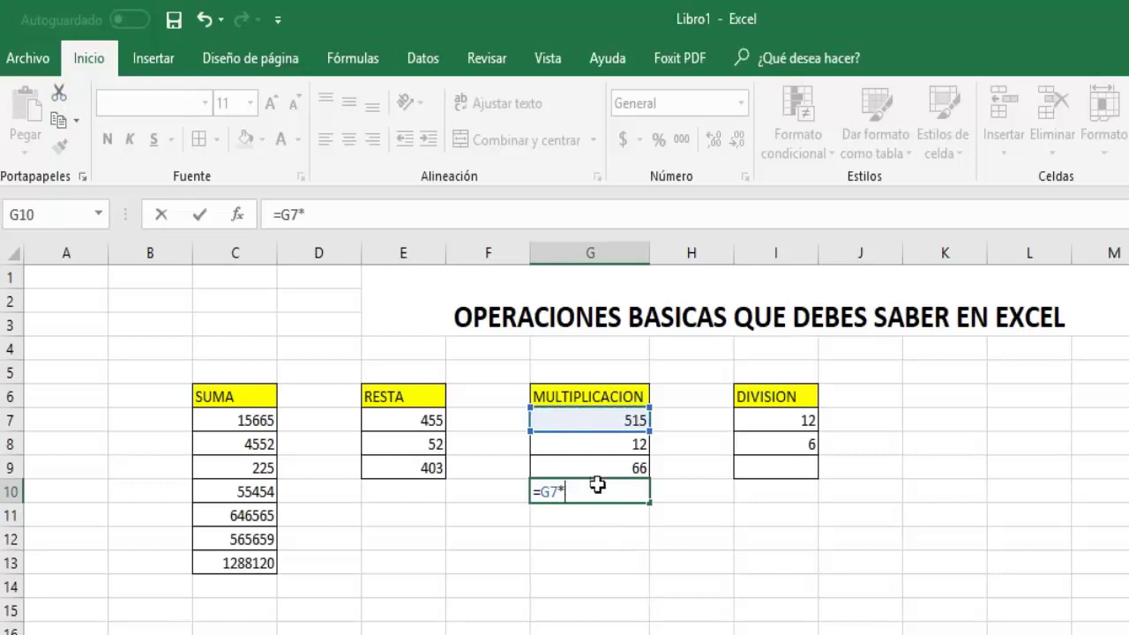
left_click(601, 443)
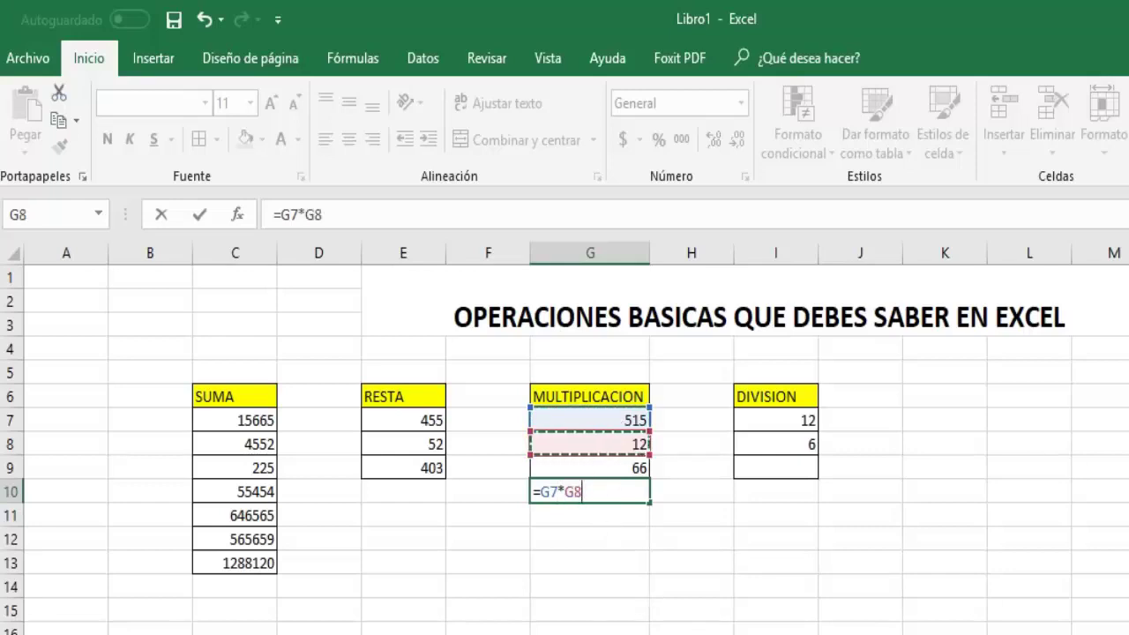
type("*")
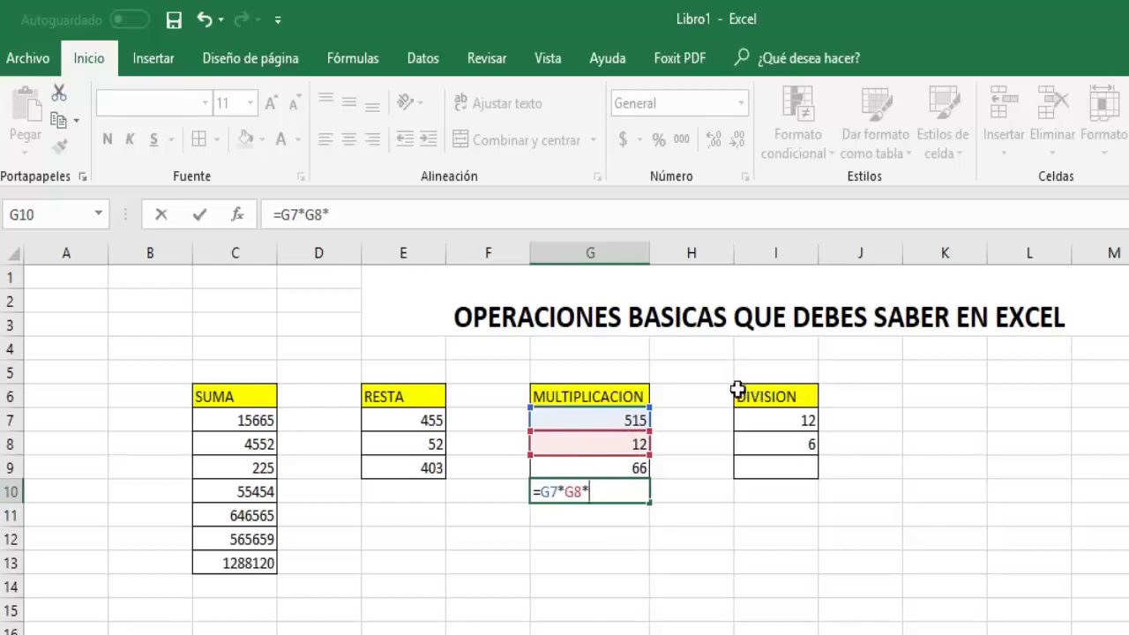
left_click(634, 467)
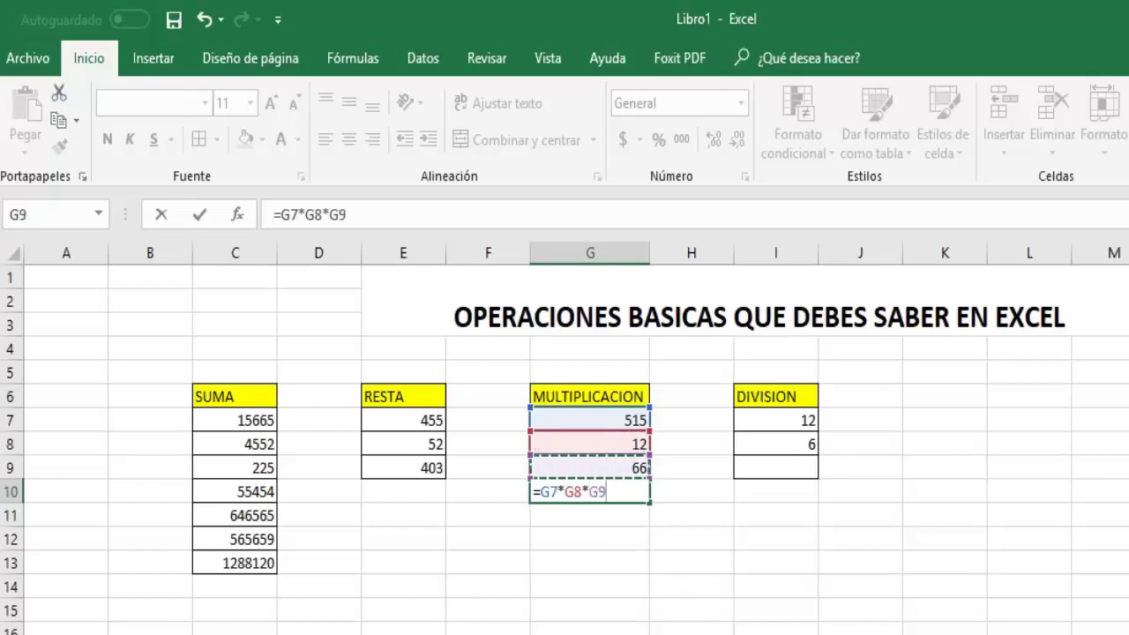
key("Return")
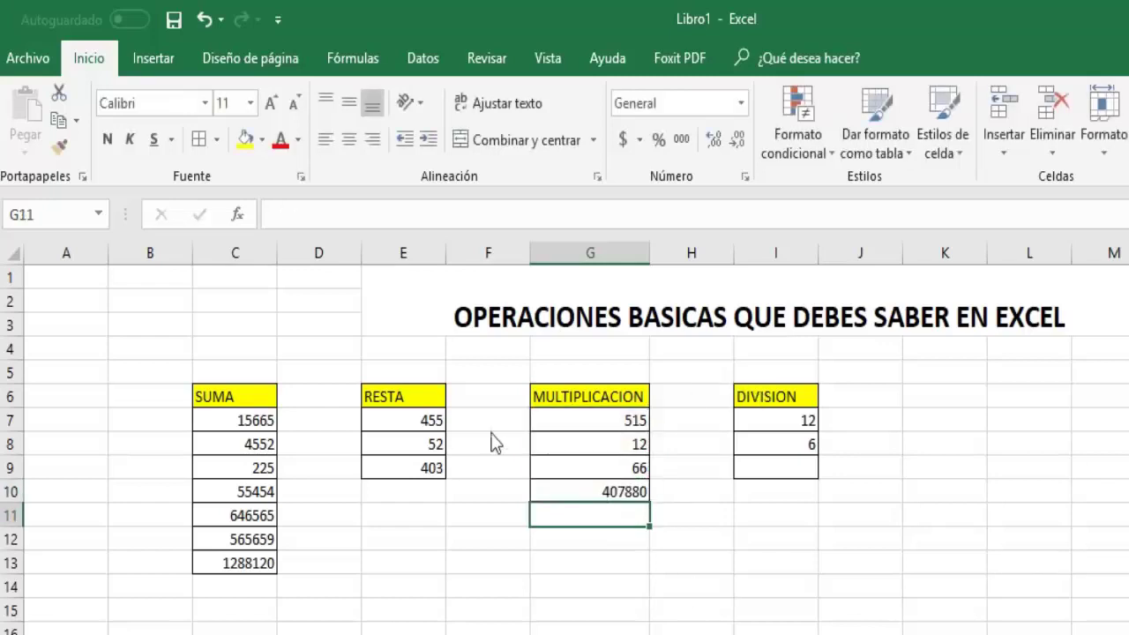
left_click(628, 494)
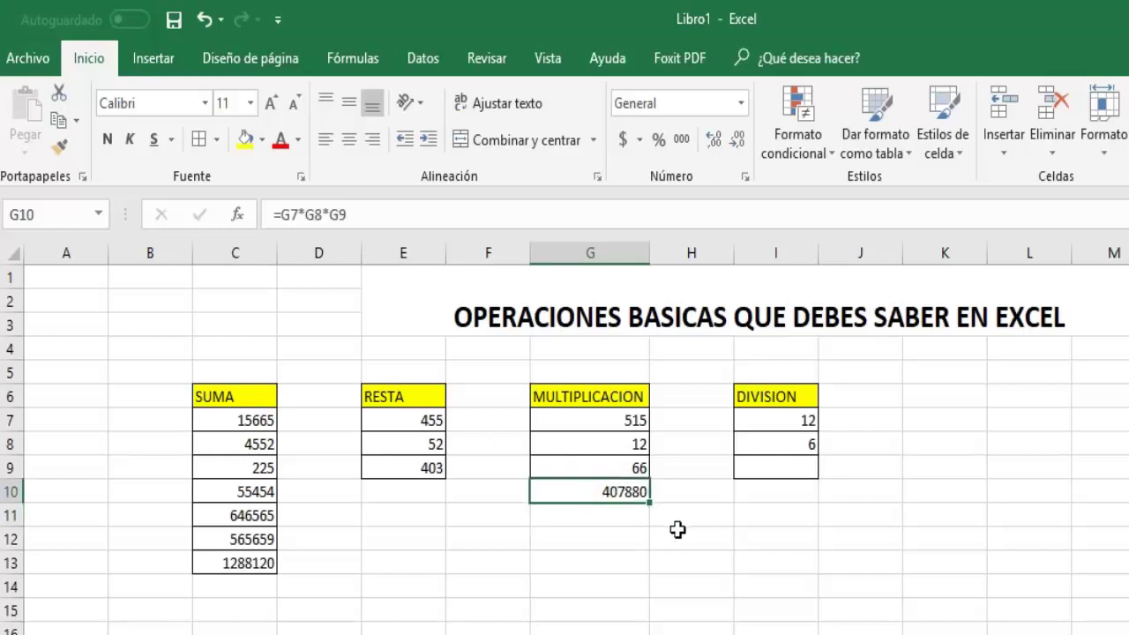
left_click(756, 470)
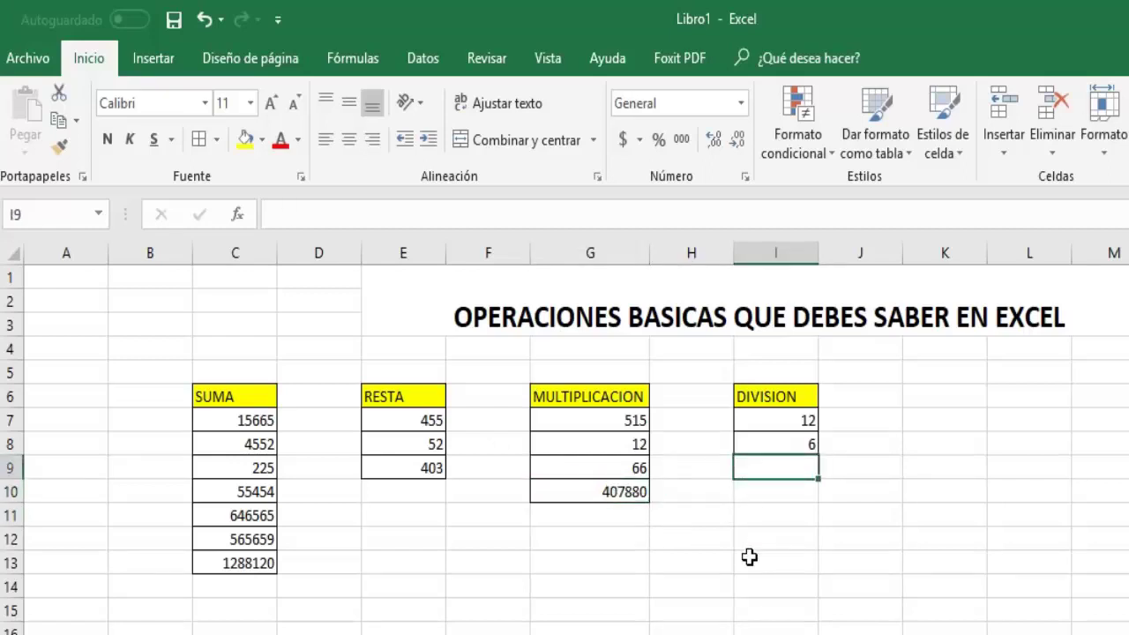
Enter =I7/I8 in I9 so the DIVISION result shows 2.
type("=")
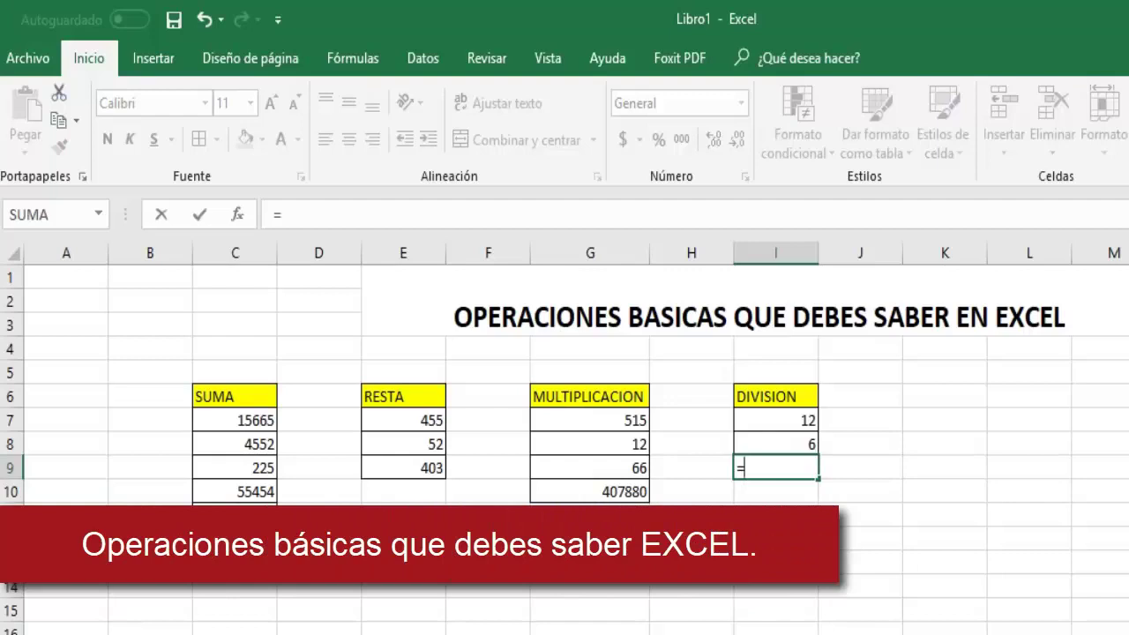
left_click(784, 426)
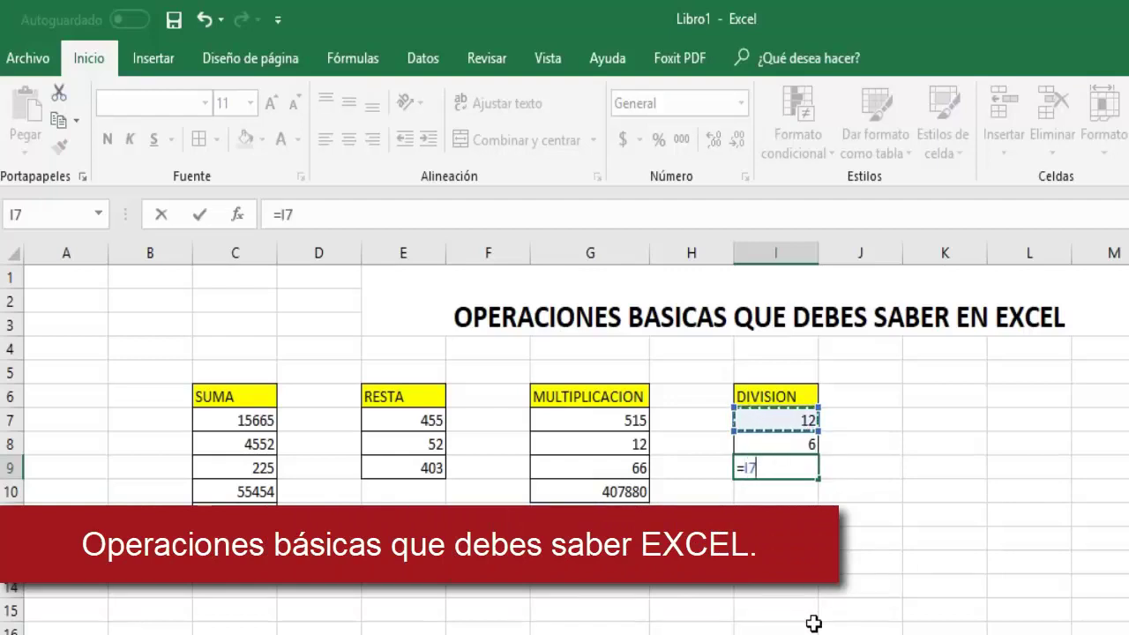
type("/")
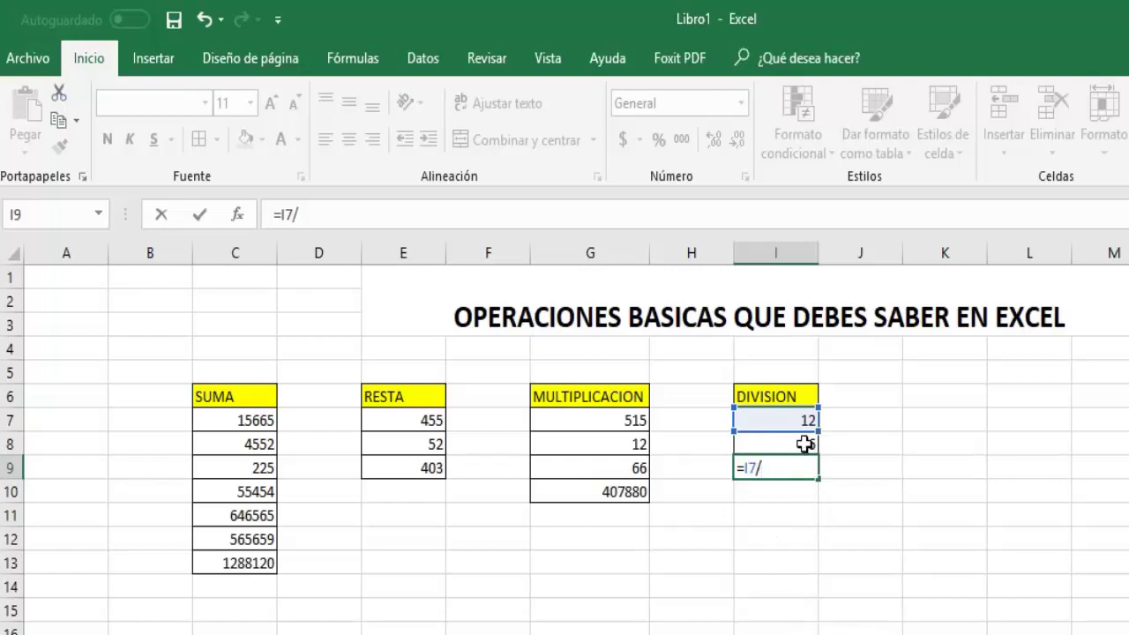
left_click(804, 444)
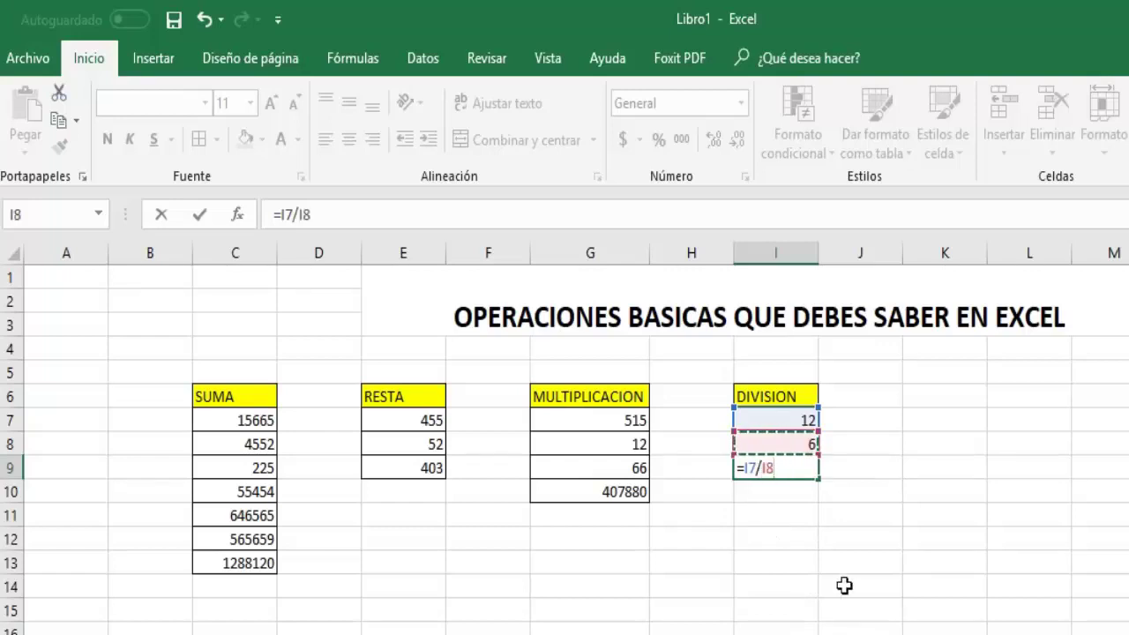
key("Return")
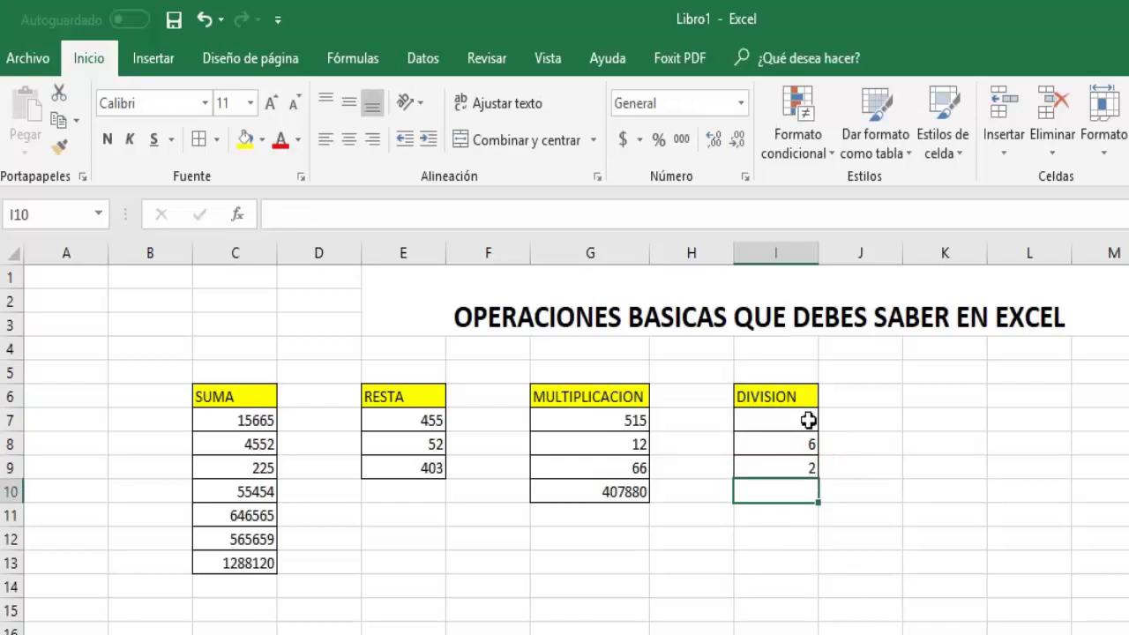
left_click(785, 469)
left_click(623, 493)
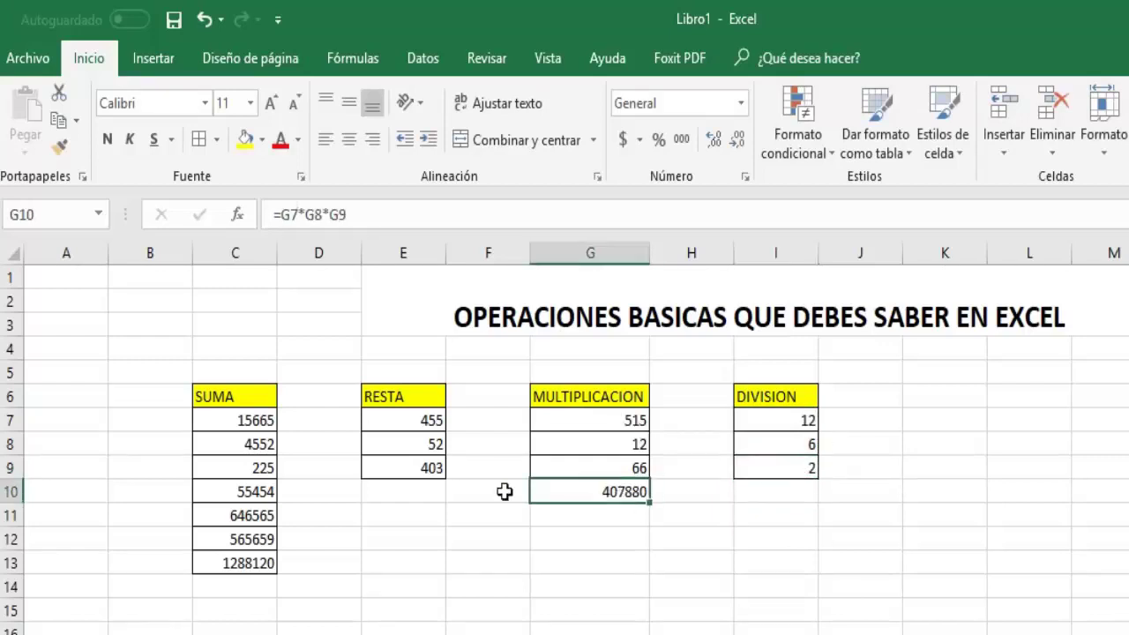
left_click(424, 469)
left_click(254, 569)
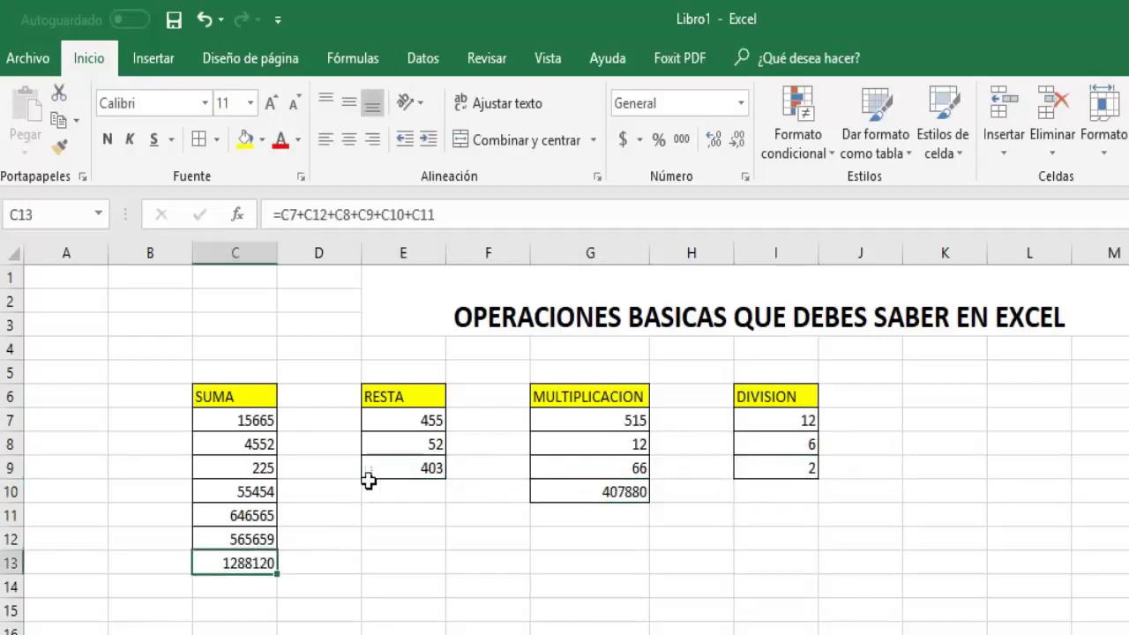
left_click(375, 469)
left_click(591, 494)
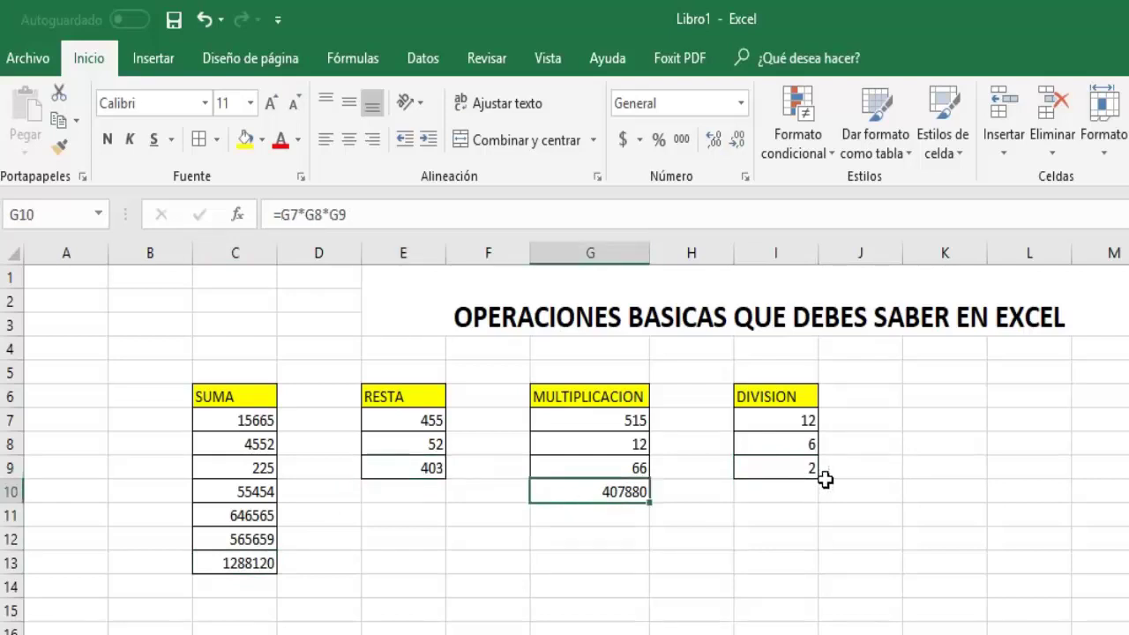
left_click(803, 470)
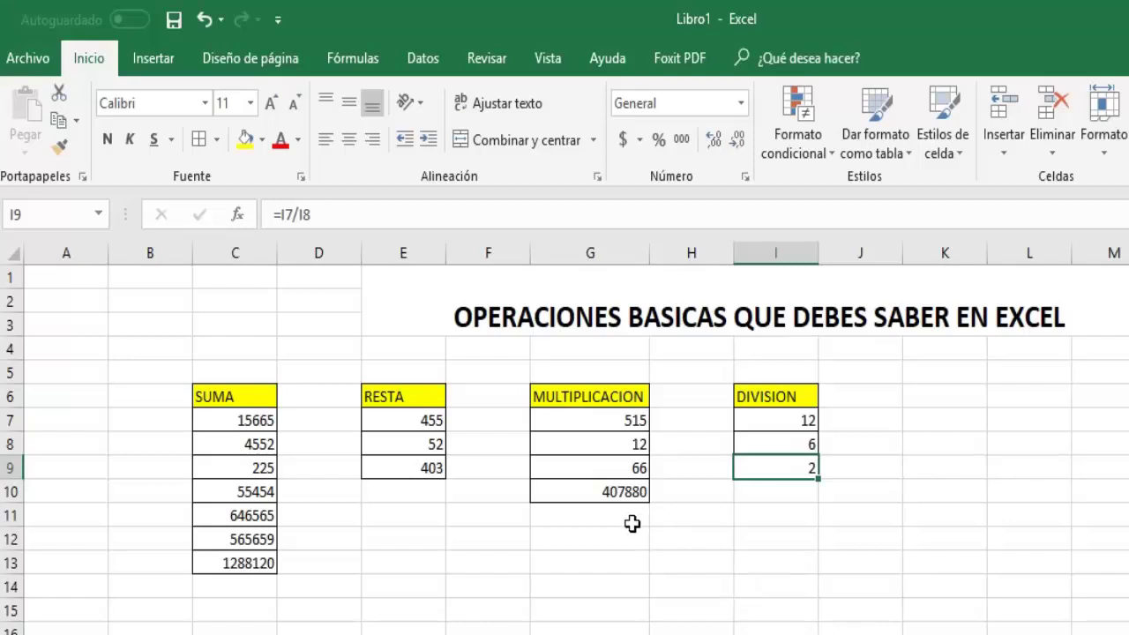
Enter =C7+E9/G10*I9 in E15, which evaluates to 15665.002.
left_click(416, 611)
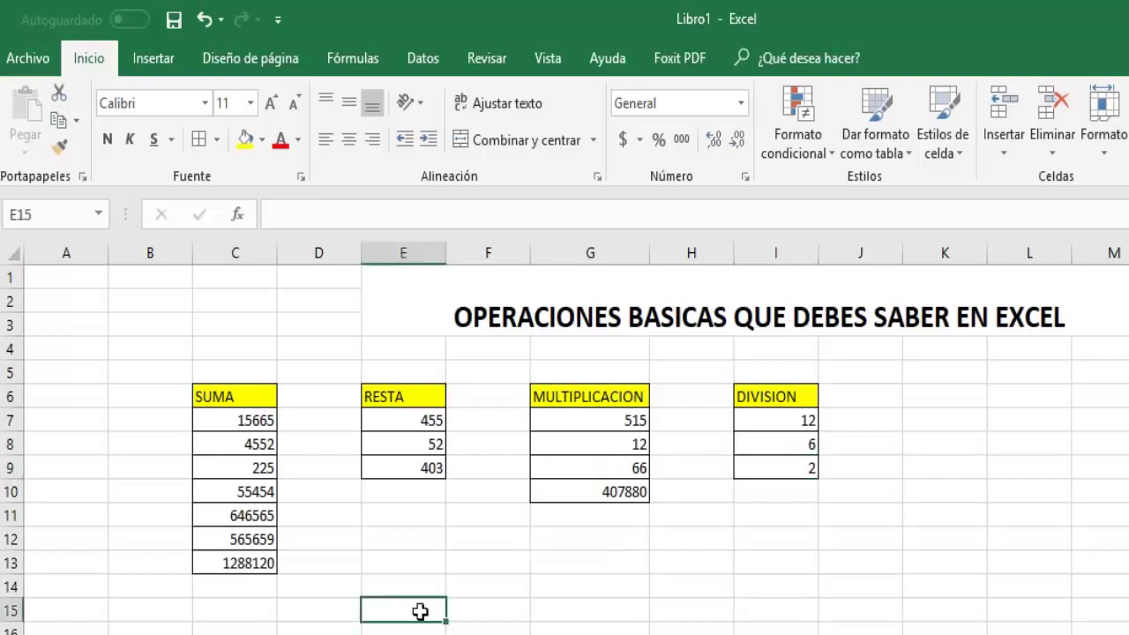
type("=")
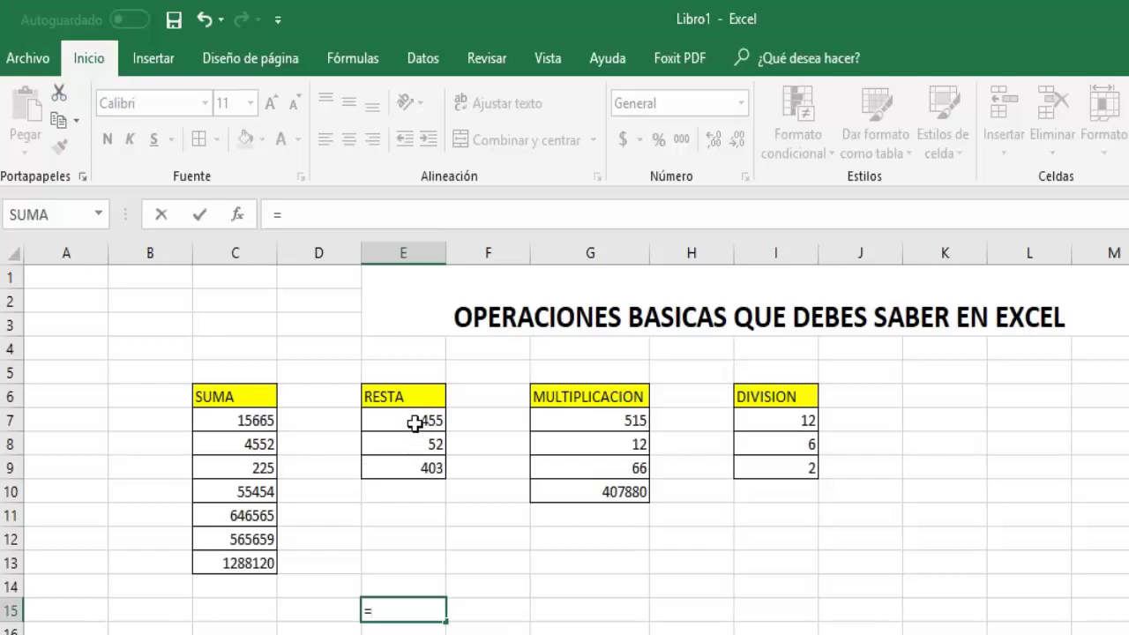
left_click(247, 421)
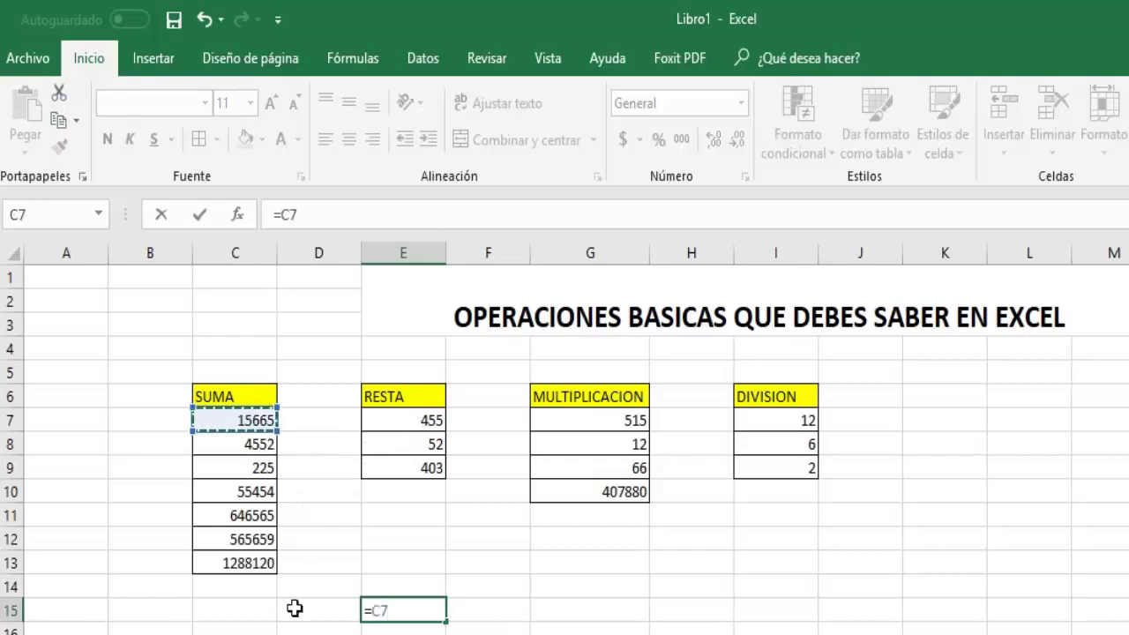
type("+")
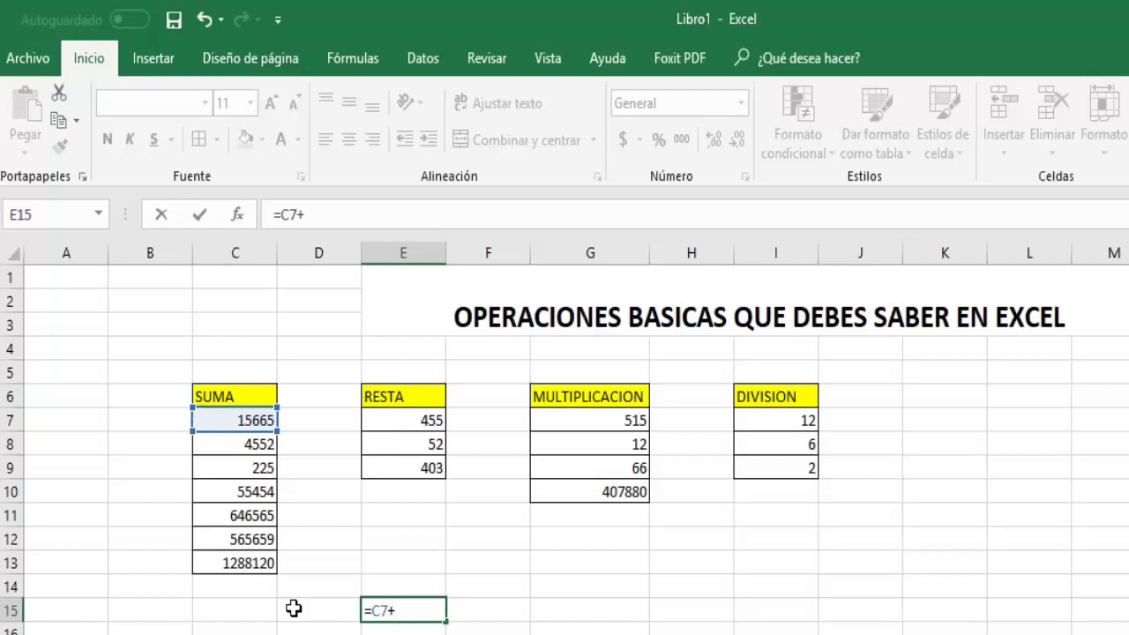
left_click(410, 466)
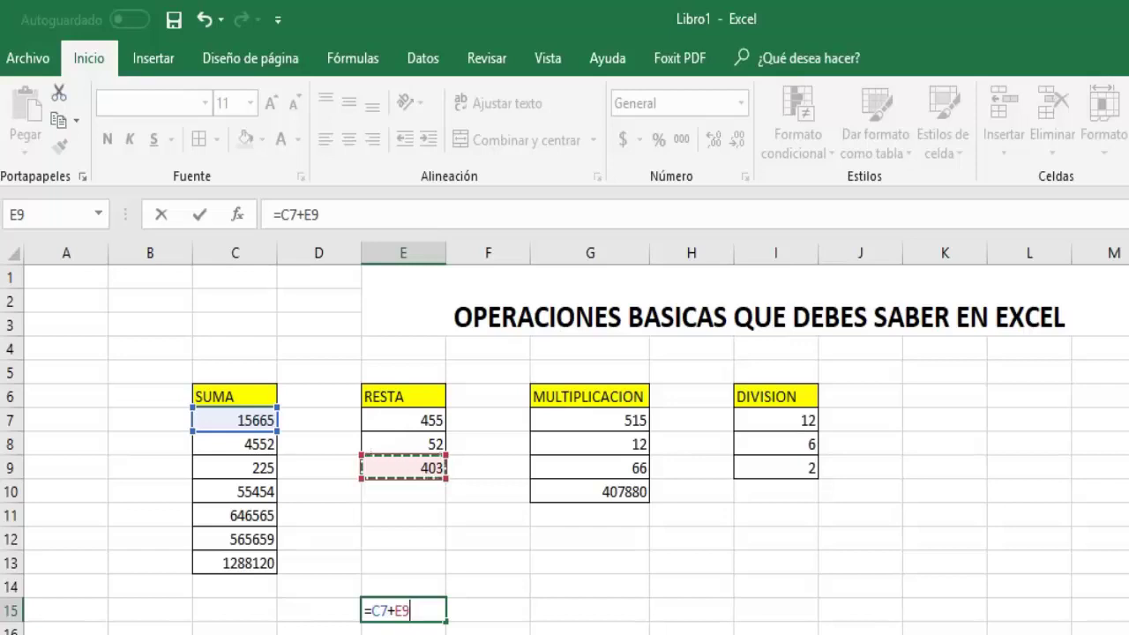
type("/")
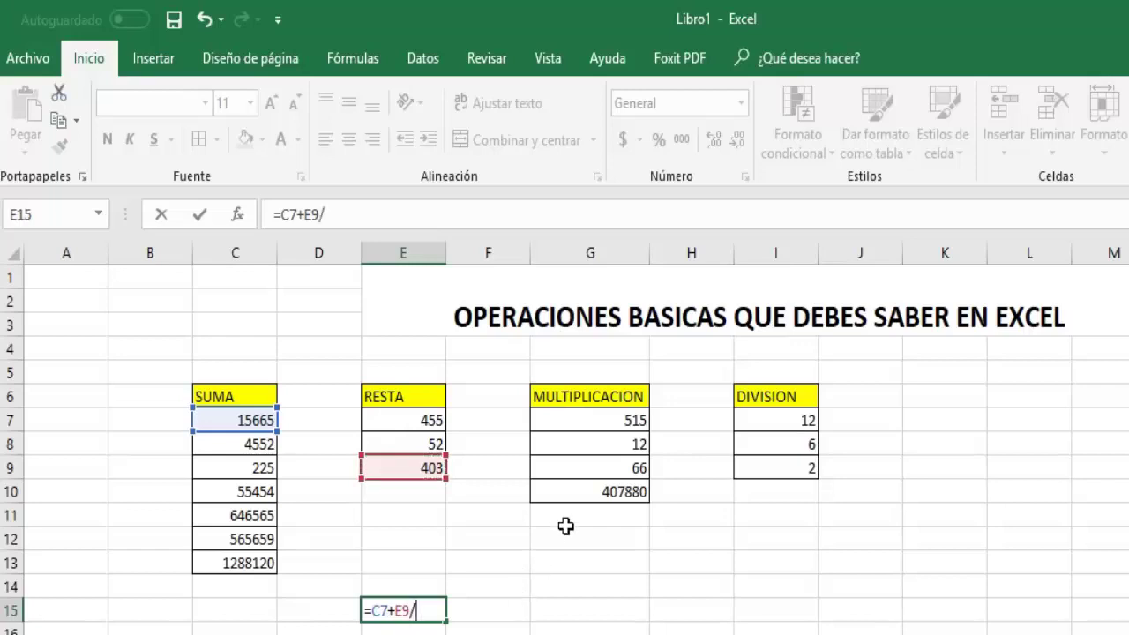
left_click(600, 487)
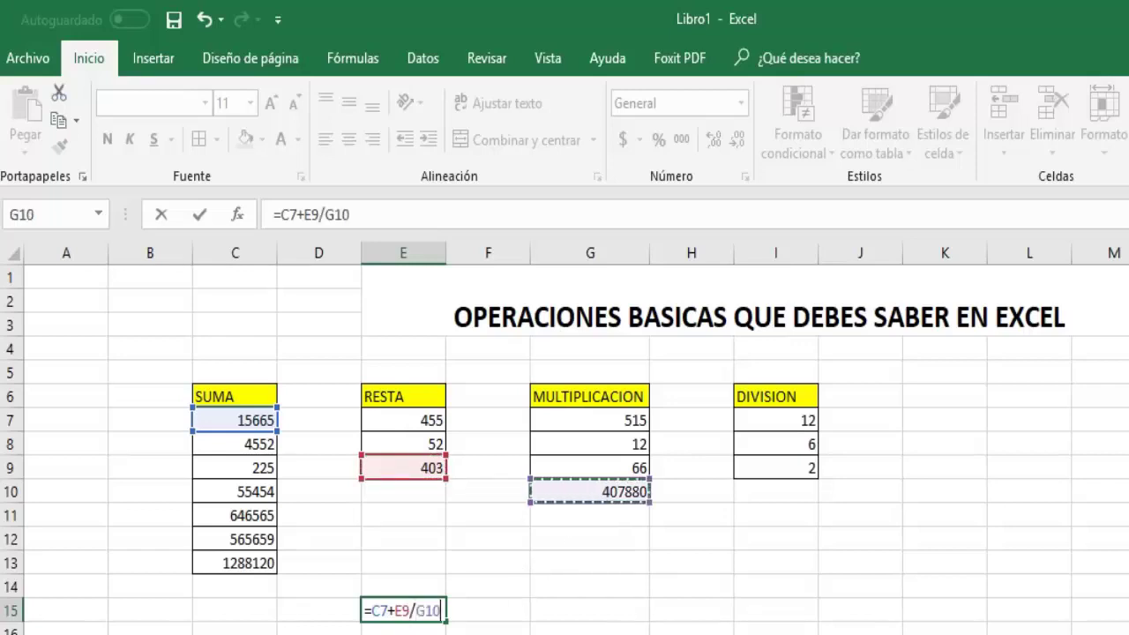
type("*")
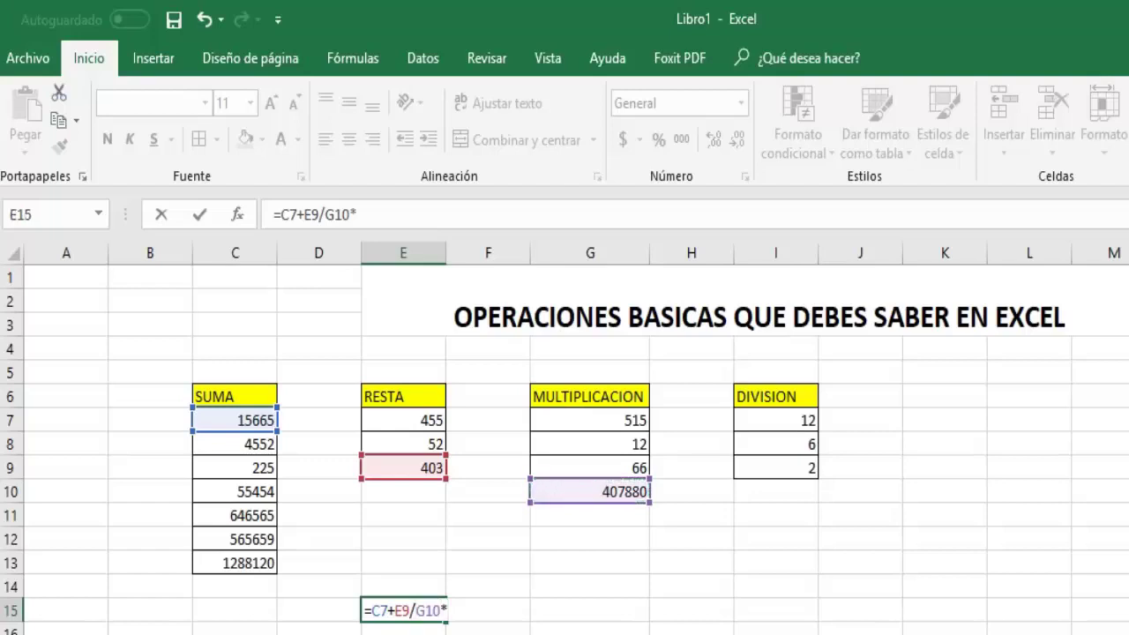
left_click(769, 470)
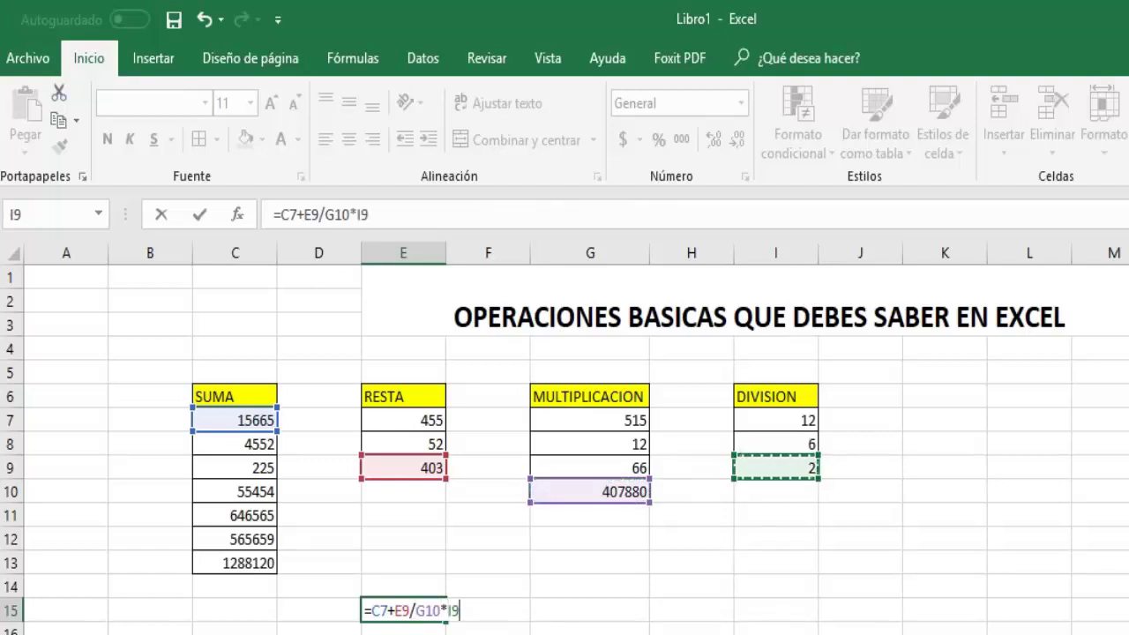
key("Return")
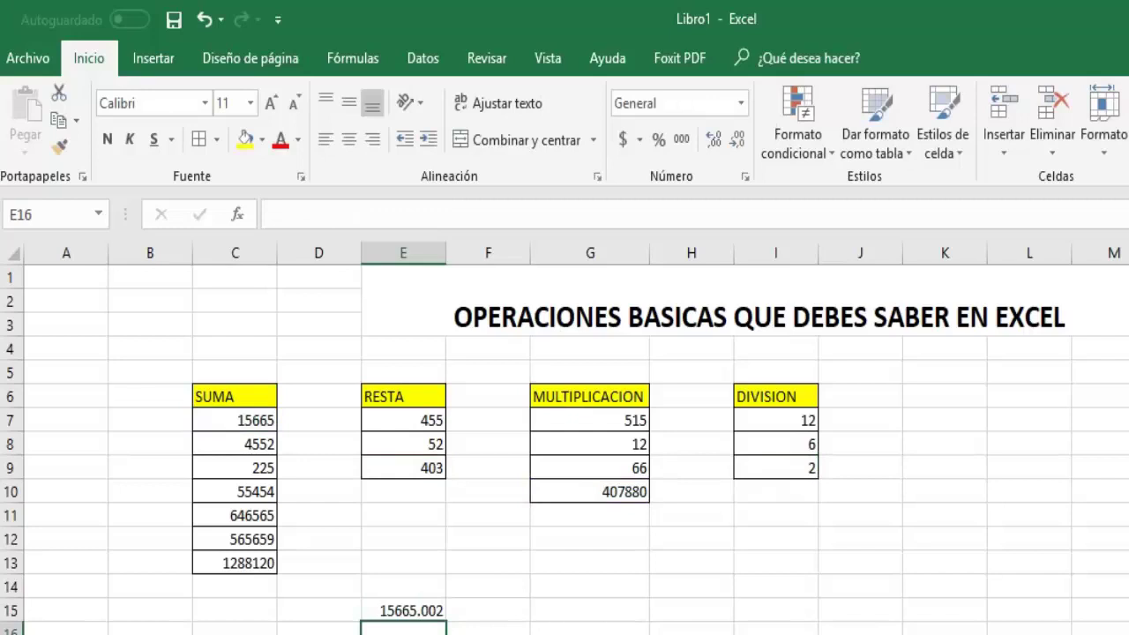
left_click(423, 609)
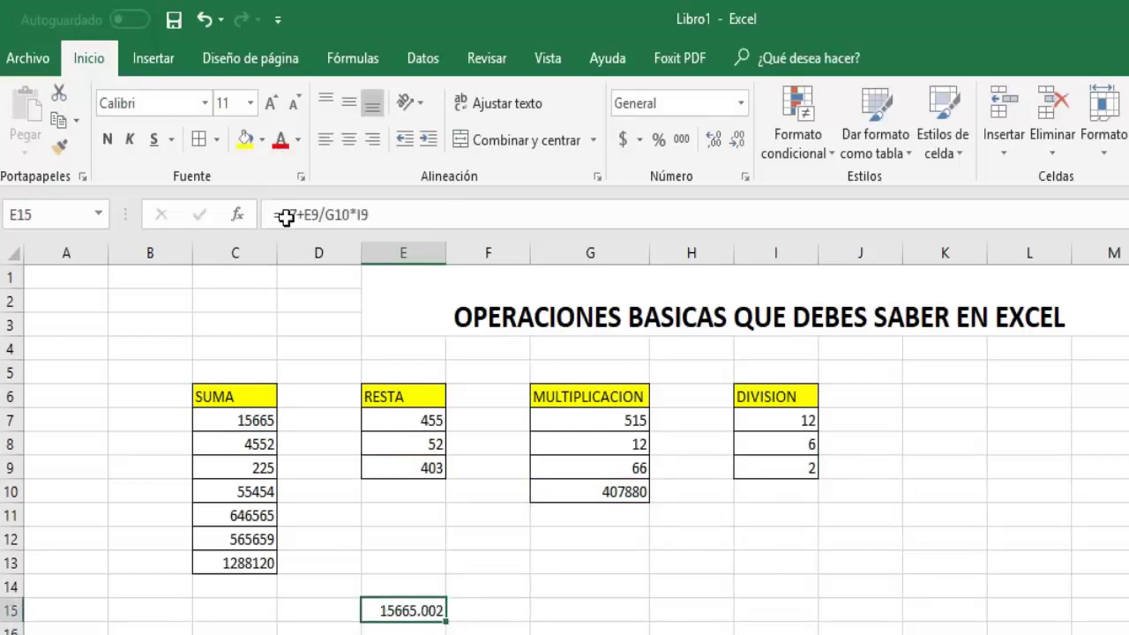
left_click_drag(274, 214, 452, 212)
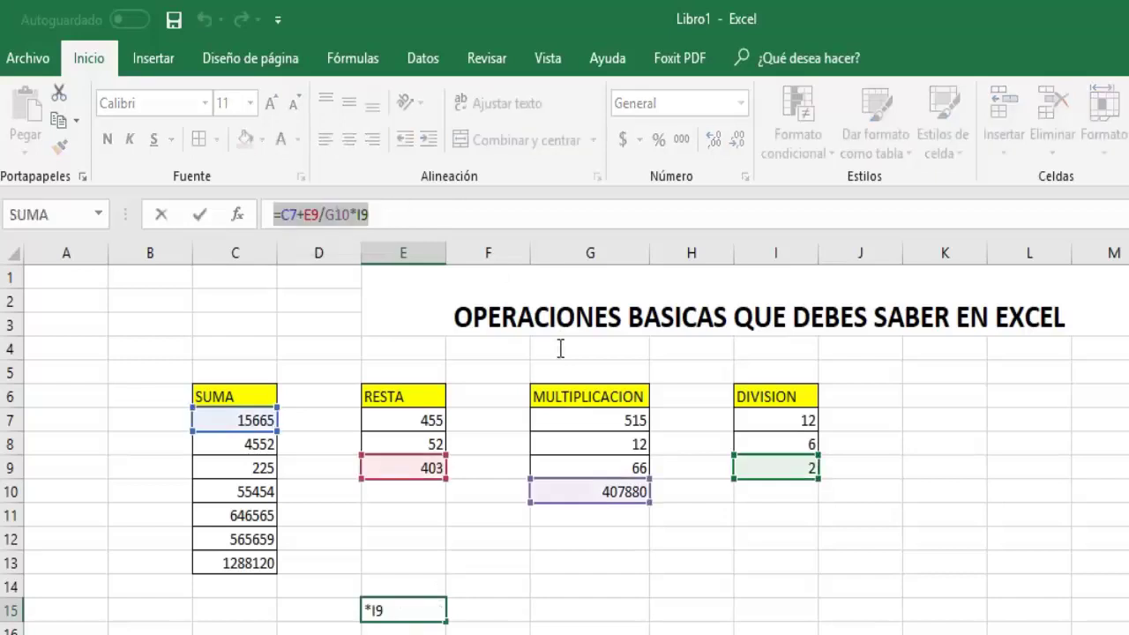